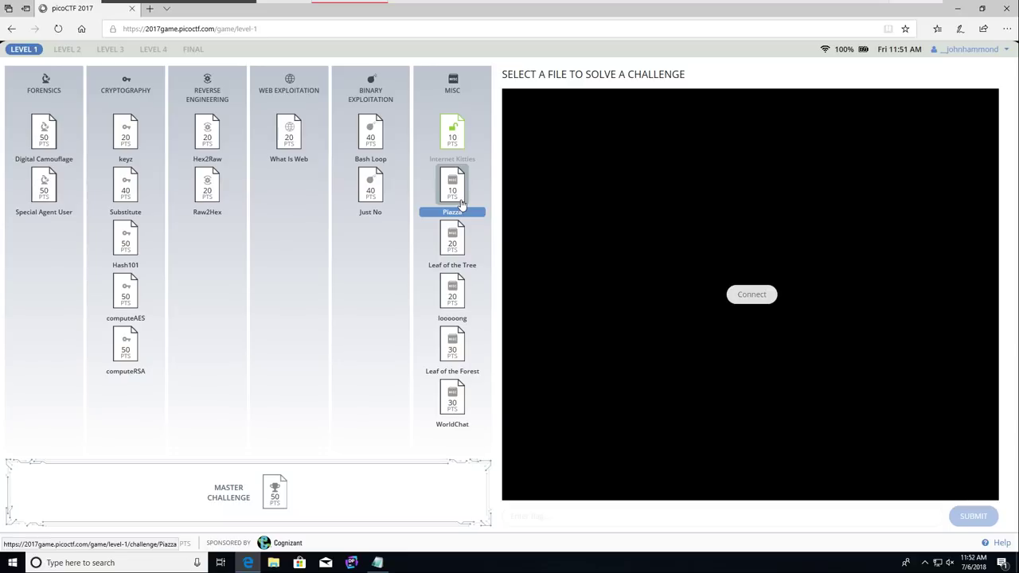
# Step: Open the MISC Piazza challenge, note access code 31337, and view its hints
pyautogui.click(461, 205)
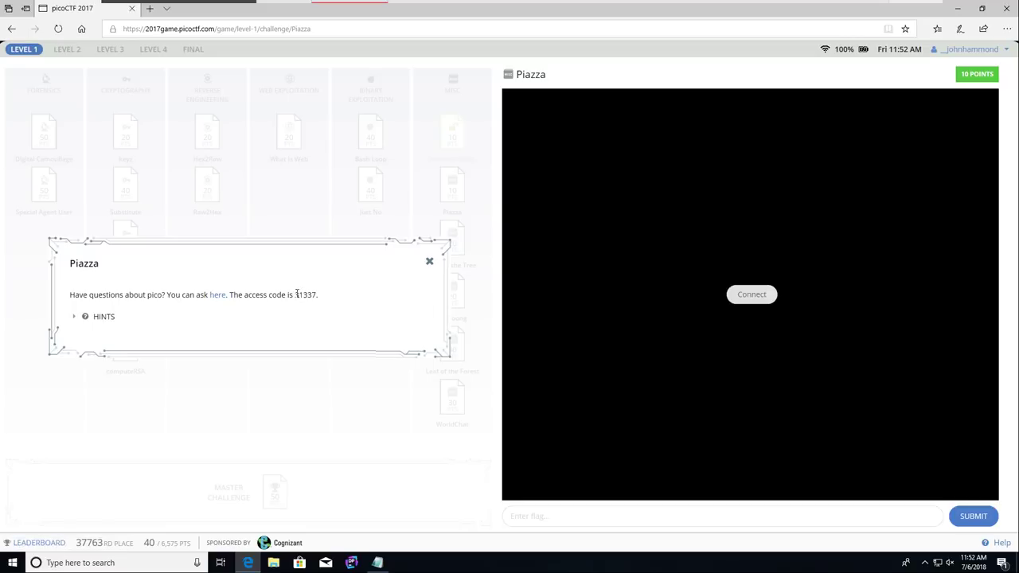
pyautogui.moveTo(295, 294)
pyautogui.mouseDown()
pyautogui.moveTo(317, 295)
pyautogui.moveTo(303, 295)
pyautogui.mouseUp()
pyautogui.click(83, 318)
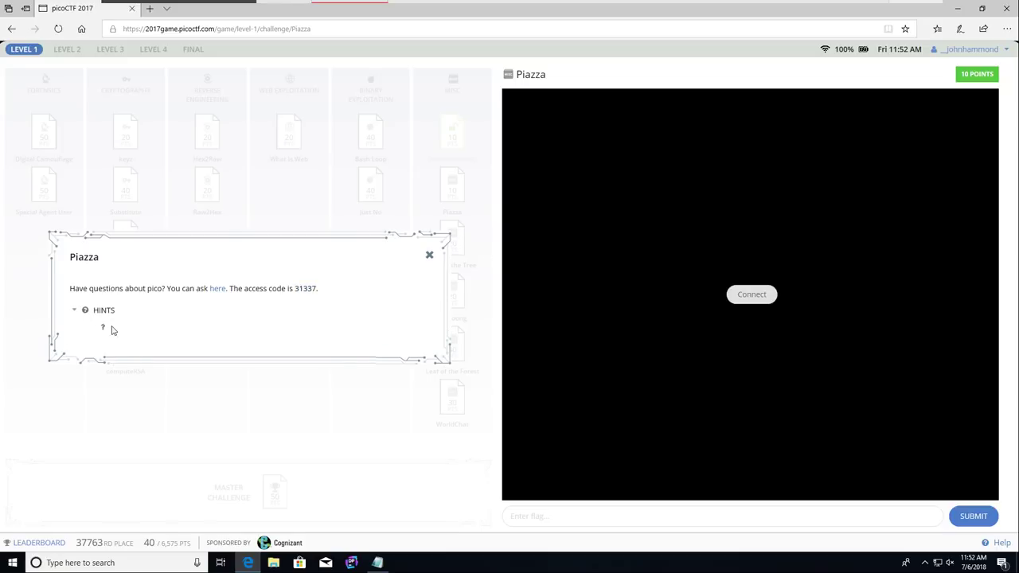
pyautogui.doubleClick(98, 325)
pyautogui.click(77, 311)
pyautogui.click(77, 311)
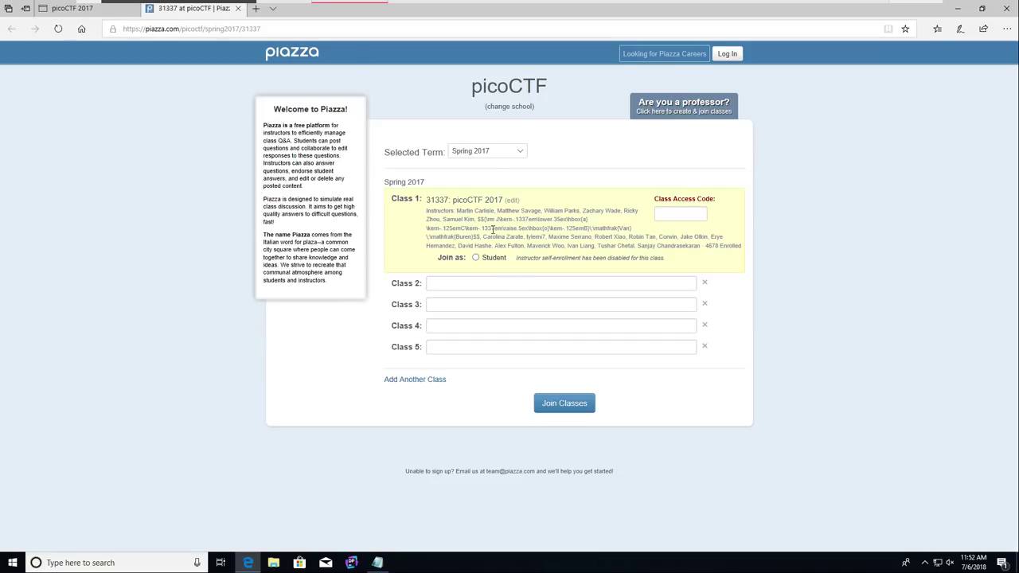
# Step: Join the 31337 picoCTF 2017 class as a Student with access code 31337
pyautogui.scroll(2, 422, 175)
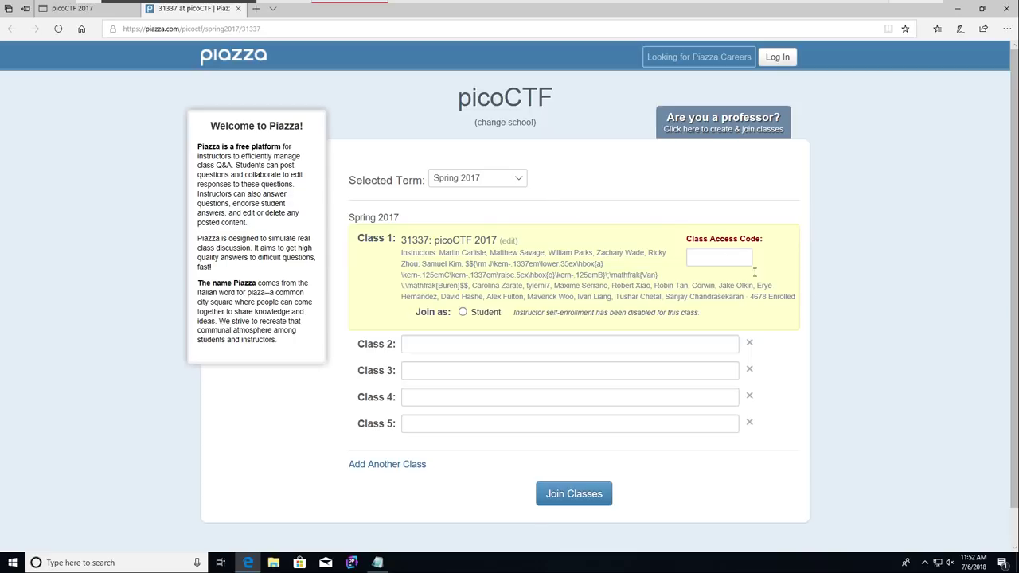
pyautogui.scroll(-1, 811, 337)
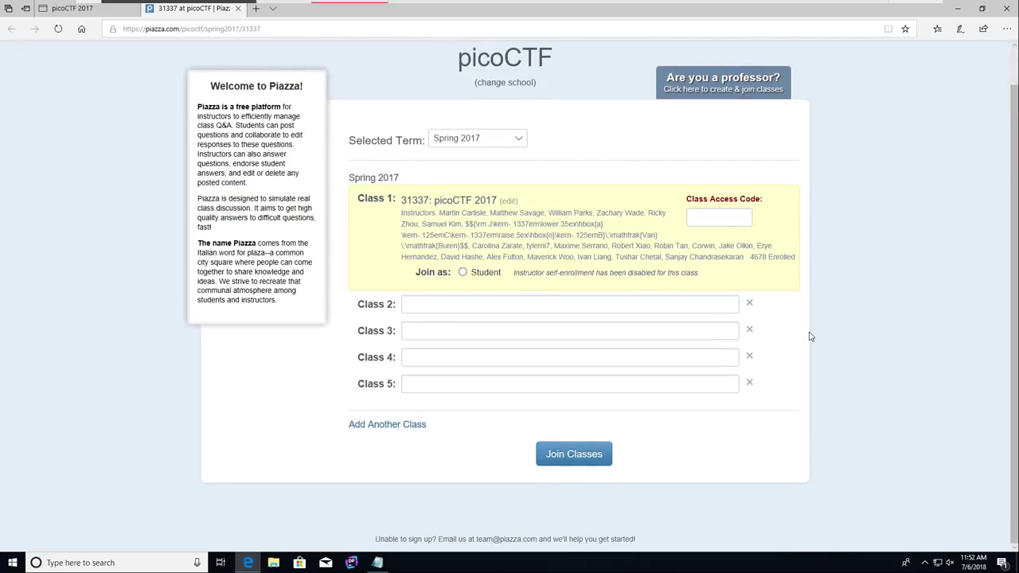
pyautogui.scroll(1, 810, 337)
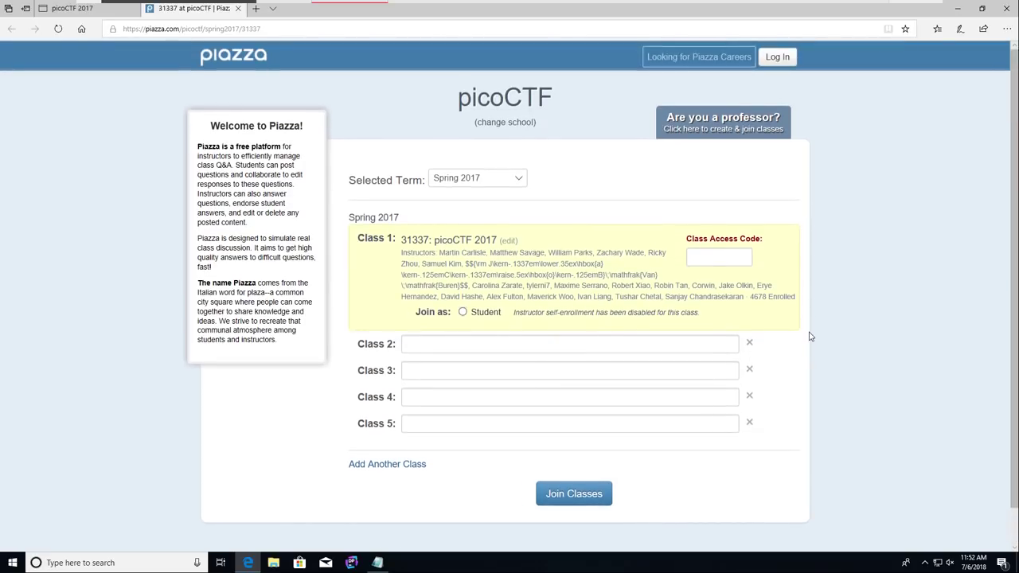
pyautogui.click(463, 313)
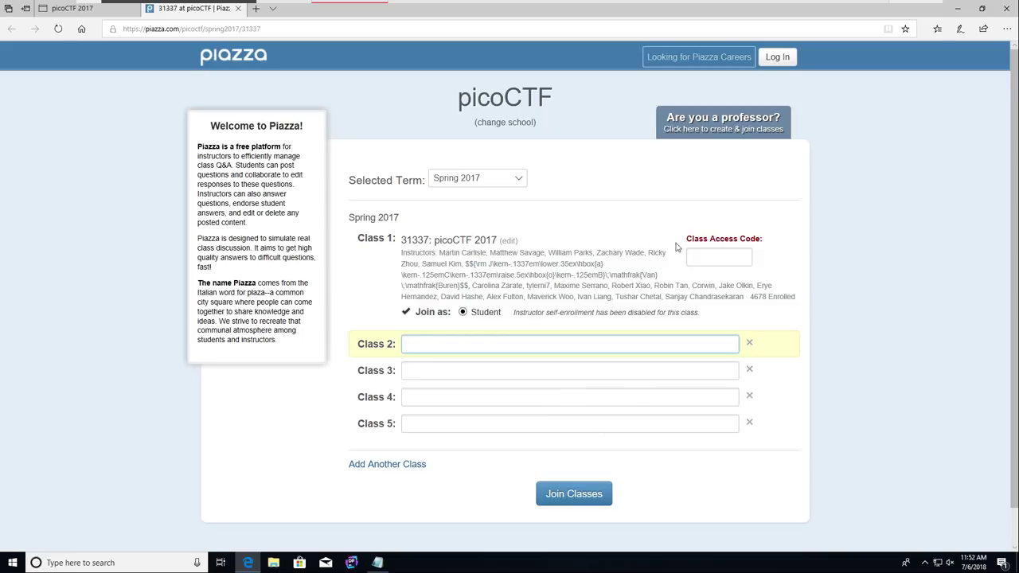
pyautogui.click(712, 262)
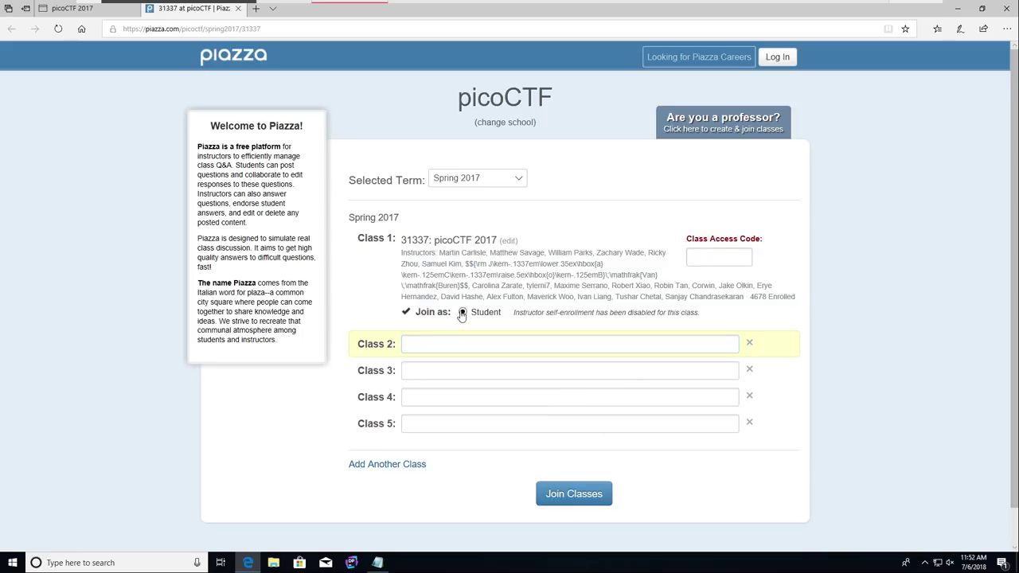
pyautogui.write('31337')
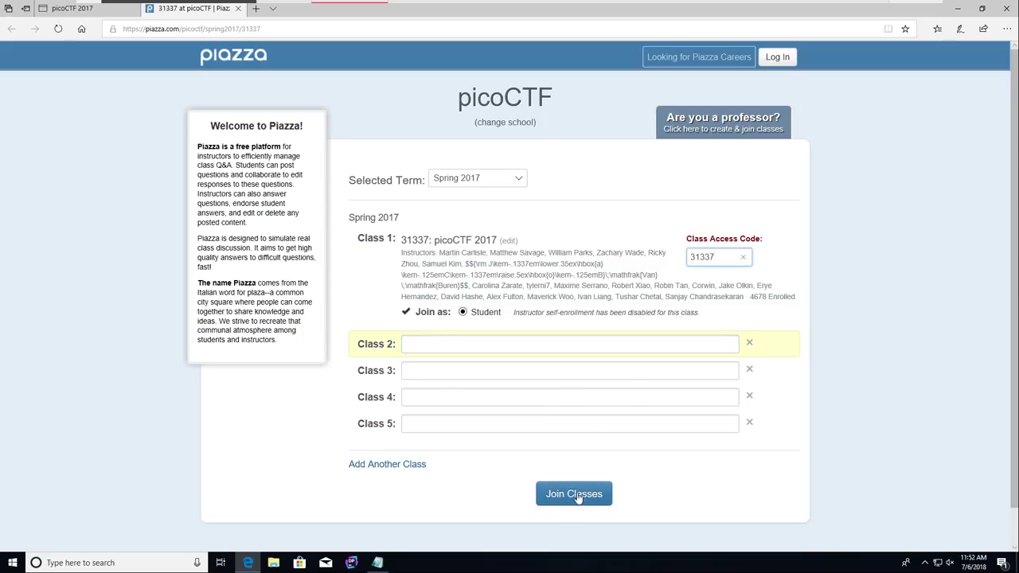
pyautogui.click(579, 494)
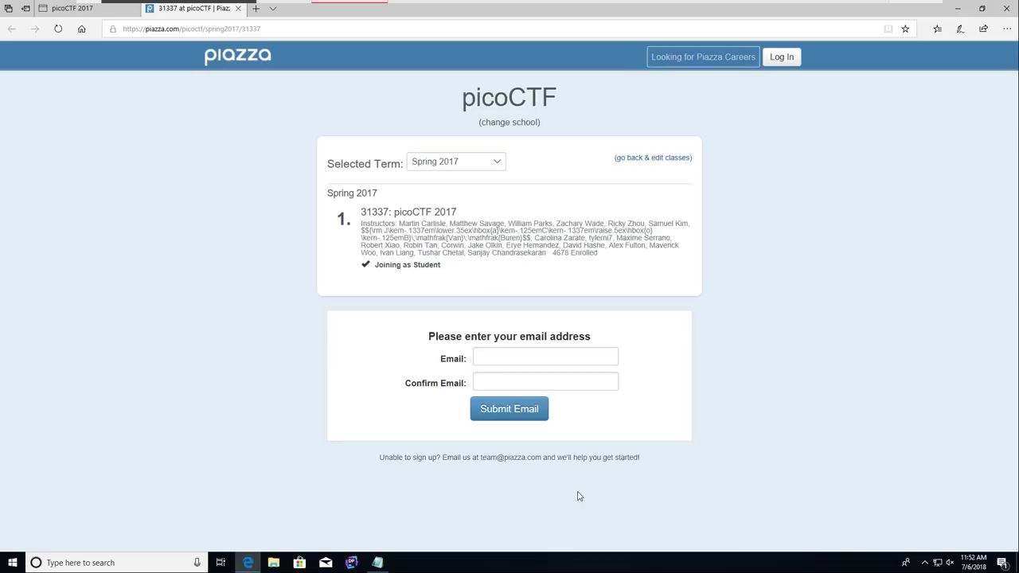
# Step: Search for '10 minute mail' in a new tab to get a temporary address
pyautogui.click(522, 355)
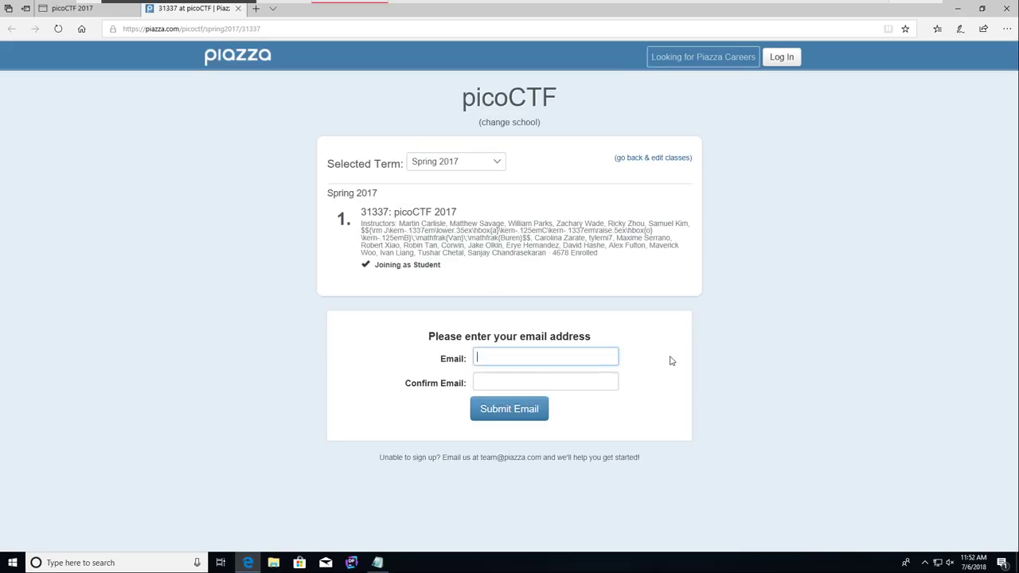
pyautogui.click(255, 10)
pyautogui.write('10 minute mail')
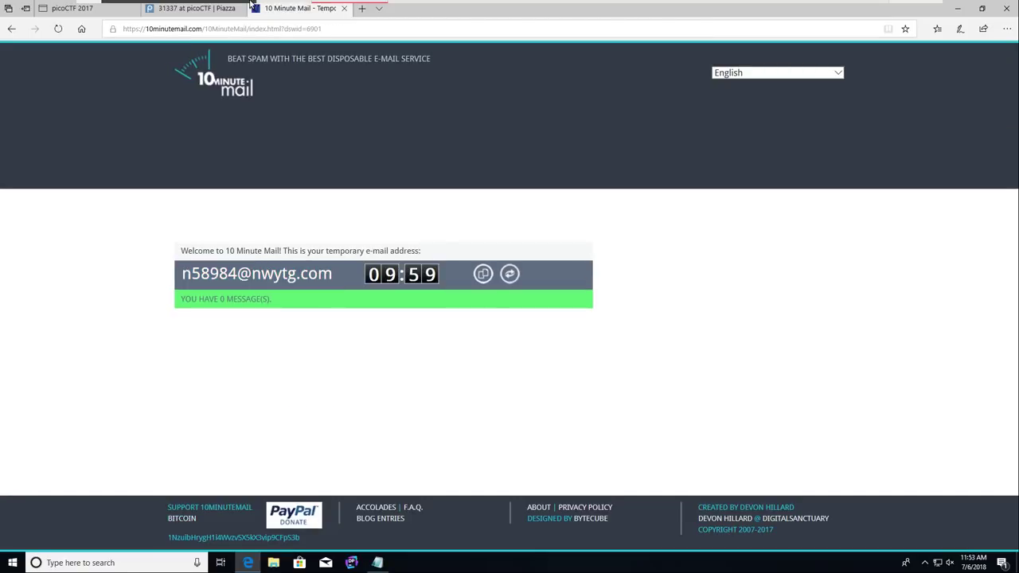
# Step: Paste the temporary address into Email and Confirm Email and submit it
pyautogui.click(191, 8)
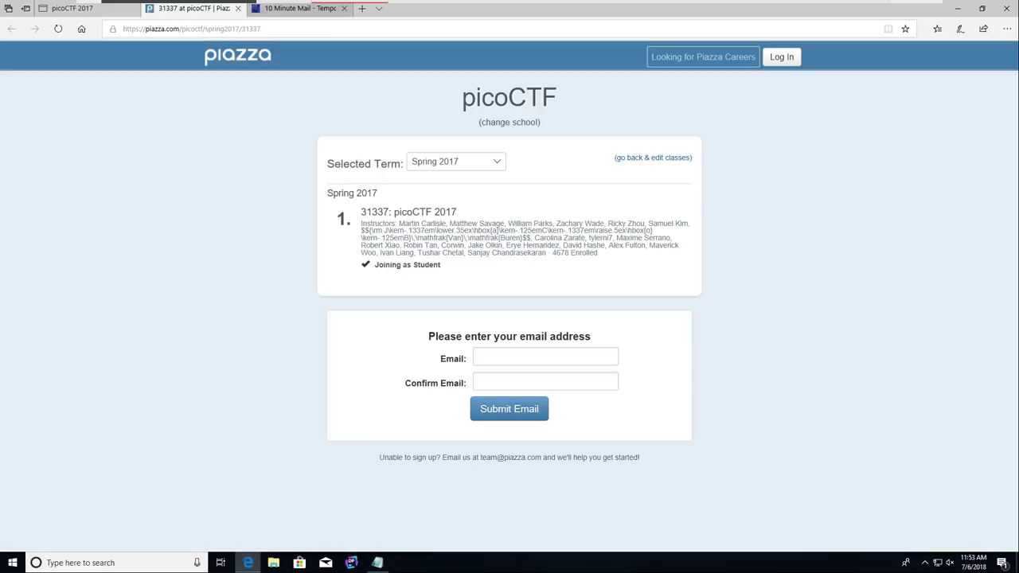
pyautogui.click(523, 353)
pyautogui.hotkey('ctrl', 'v')
pyautogui.press('Tab')
pyautogui.hotkey('ctrl', 'v')
pyautogui.press('Return')
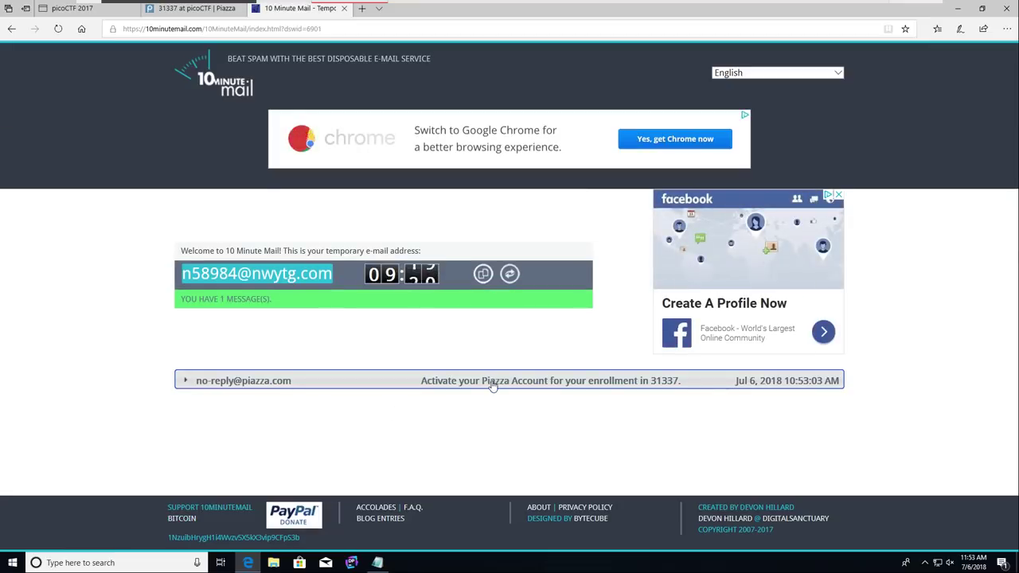
# Step: Open Piazza's activation email in 10 Minute Mail and follow its first_login link
pyautogui.click(493, 382)
pyautogui.scroll(-1, 529, 426)
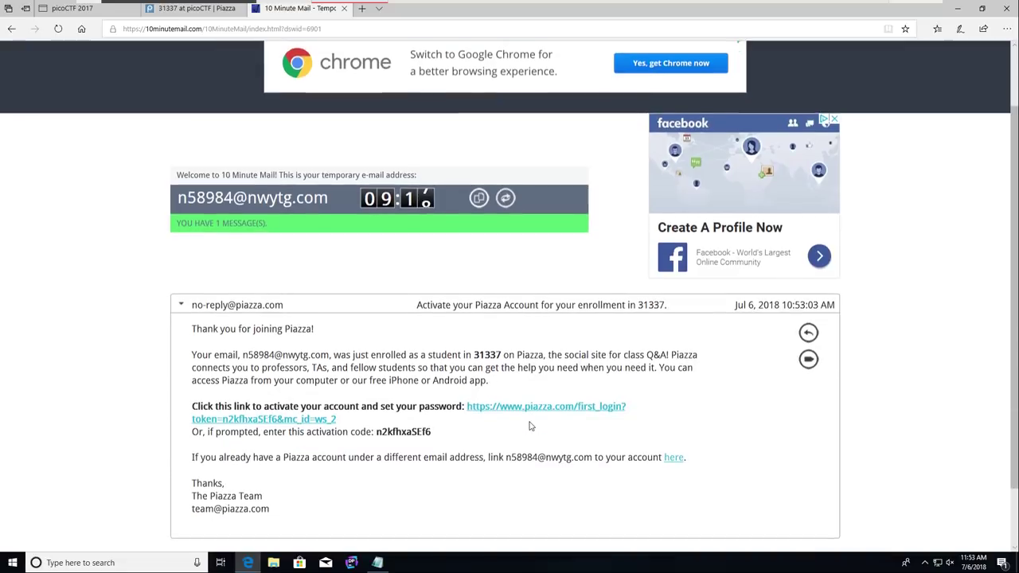
pyautogui.moveTo(433, 434); pyautogui.dragTo(376, 434)
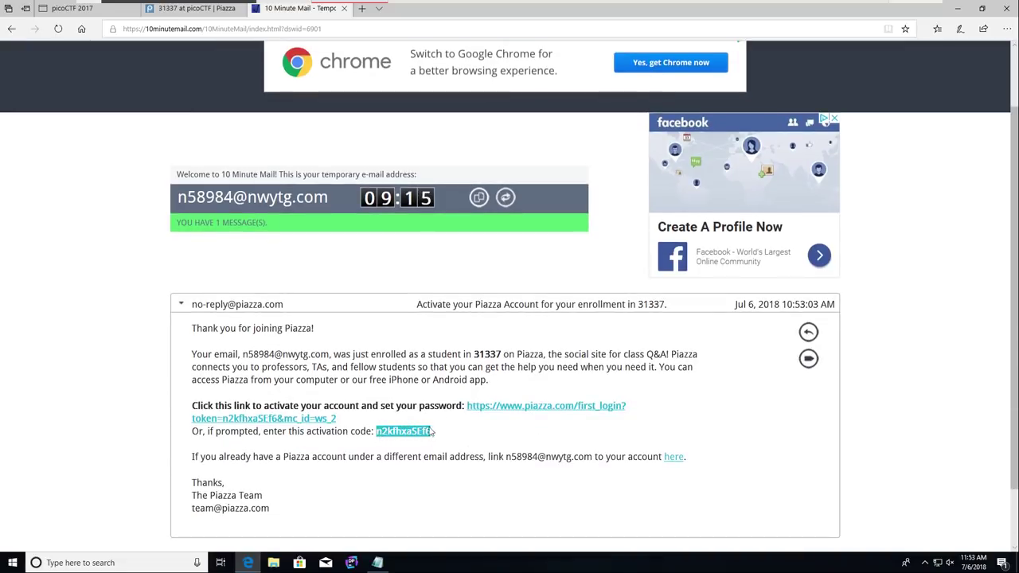
pyautogui.click(499, 408)
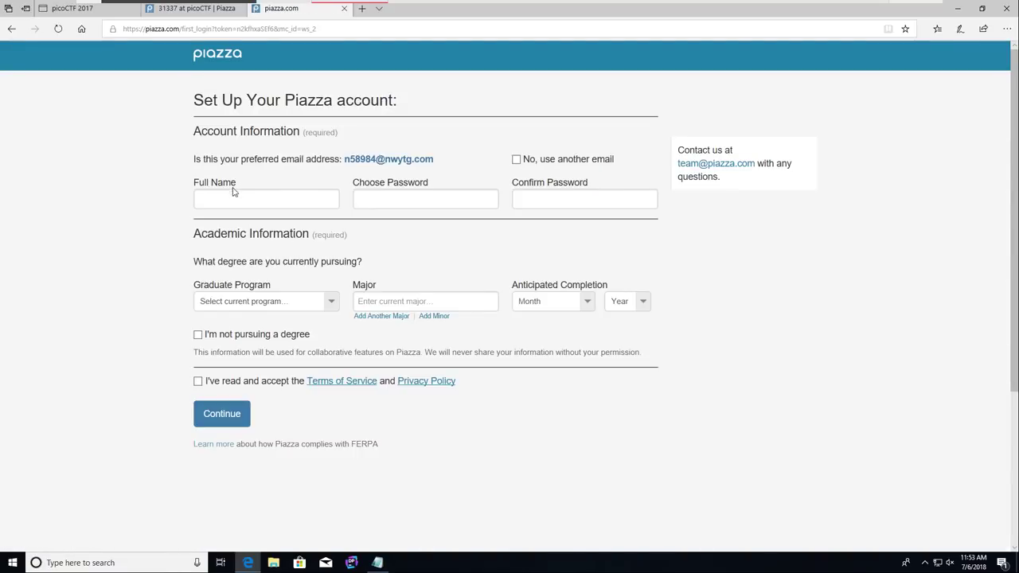
# Step: Enter the user's full name and a password with confirmation, then submit
pyautogui.click(291, 195)
pyautogui.write('John Hammond')
pyautogui.press('Tab')
pyautogui.hotkey('ctrl', 'a')
pyautogui.press('BackSpace')
pyautogui.write('***********')
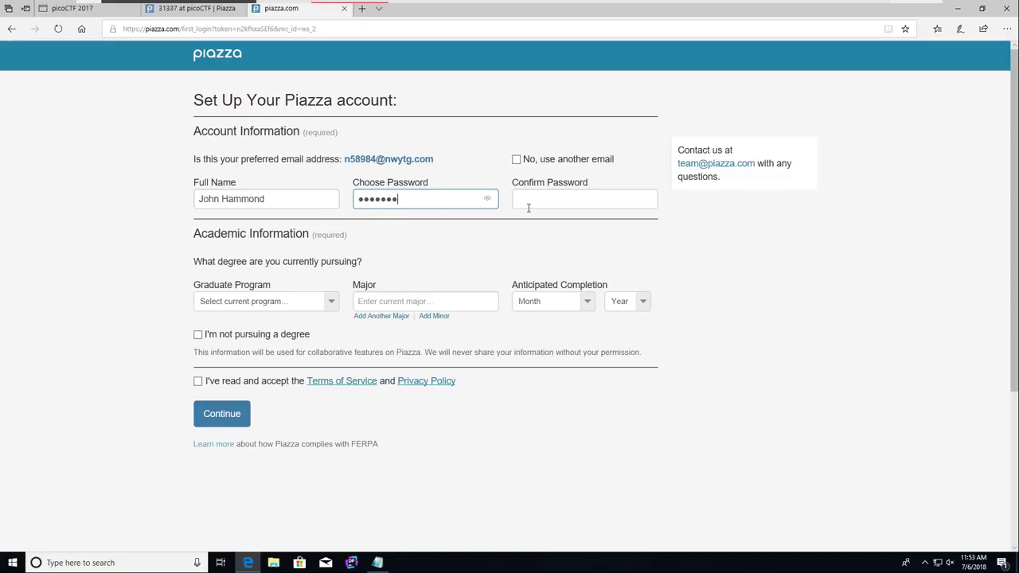
pyautogui.press('Tab')
pyautogui.write('*************')
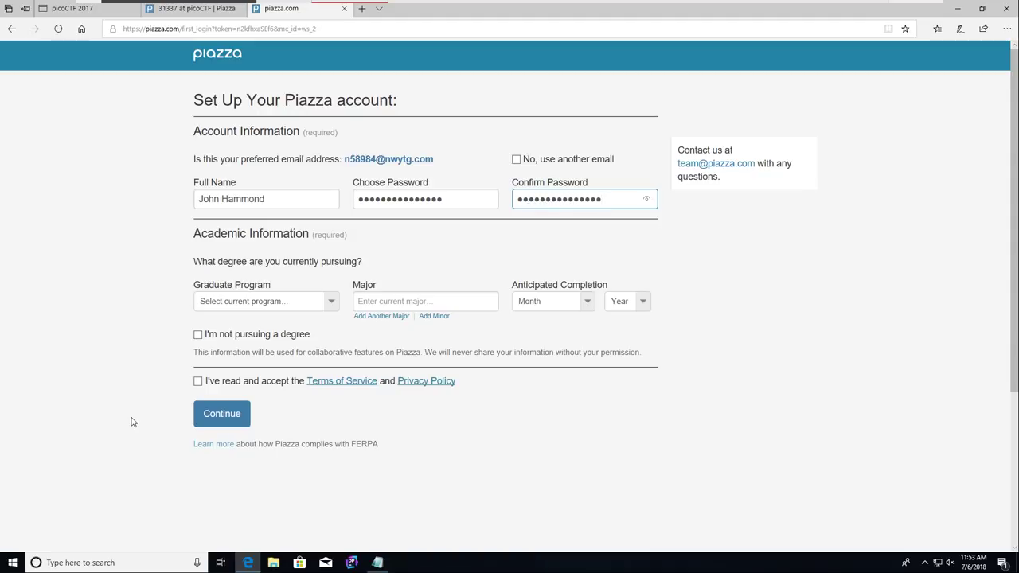
pyautogui.click(221, 414)
# Step: Set degree to Undergraduate, major Computer Science, completion November 2019
pyautogui.click(267, 301)
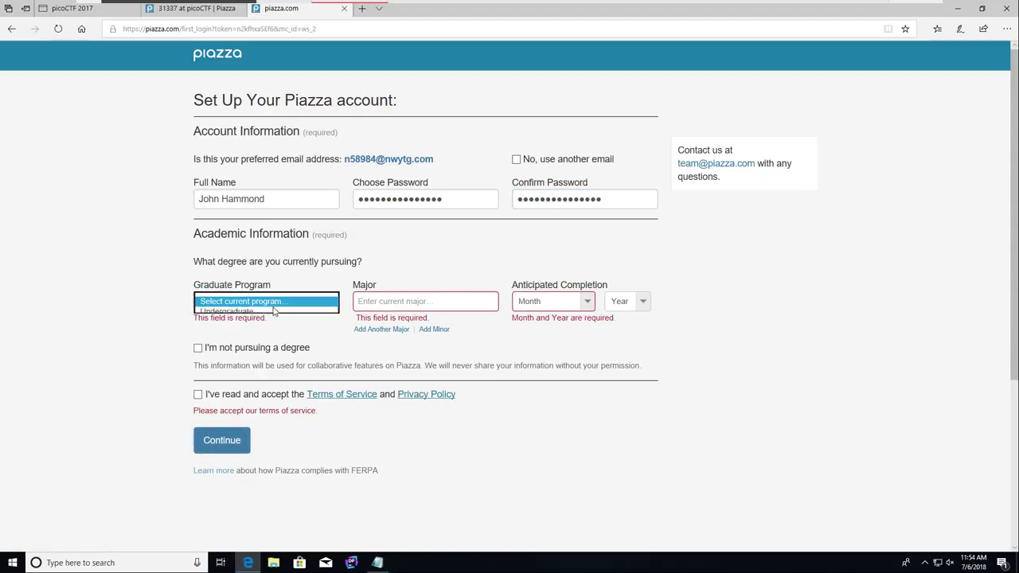
pyautogui.click(276, 315)
pyautogui.click(422, 301)
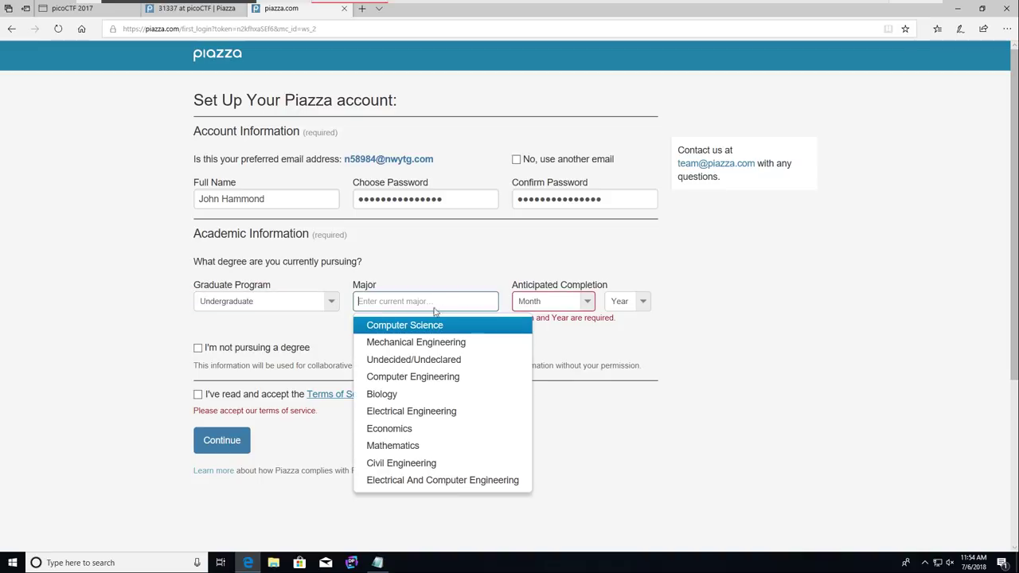
pyautogui.click(432, 325)
pyautogui.click(566, 299)
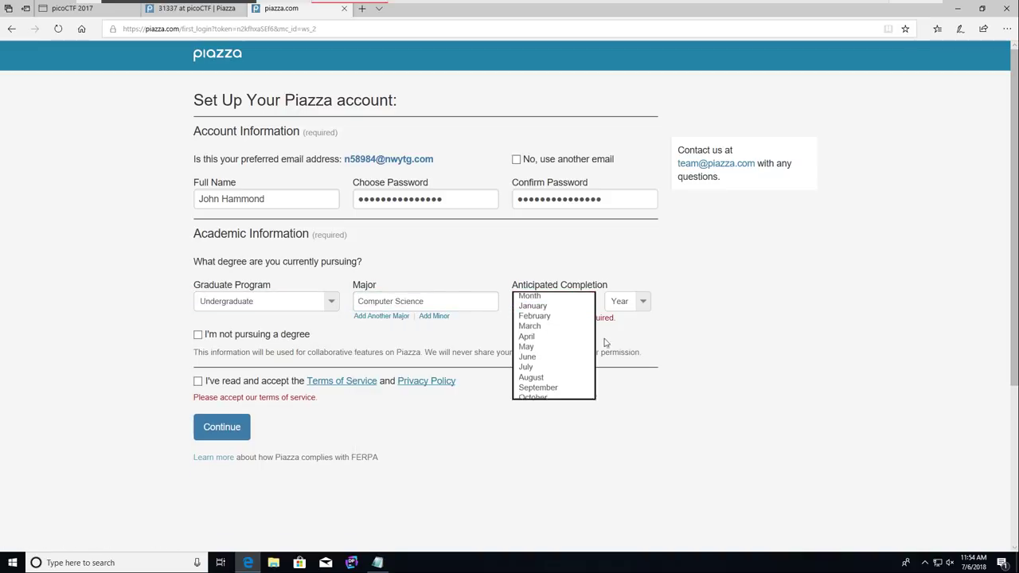
pyautogui.click(550, 417)
pyautogui.click(631, 301)
pyautogui.click(619, 320)
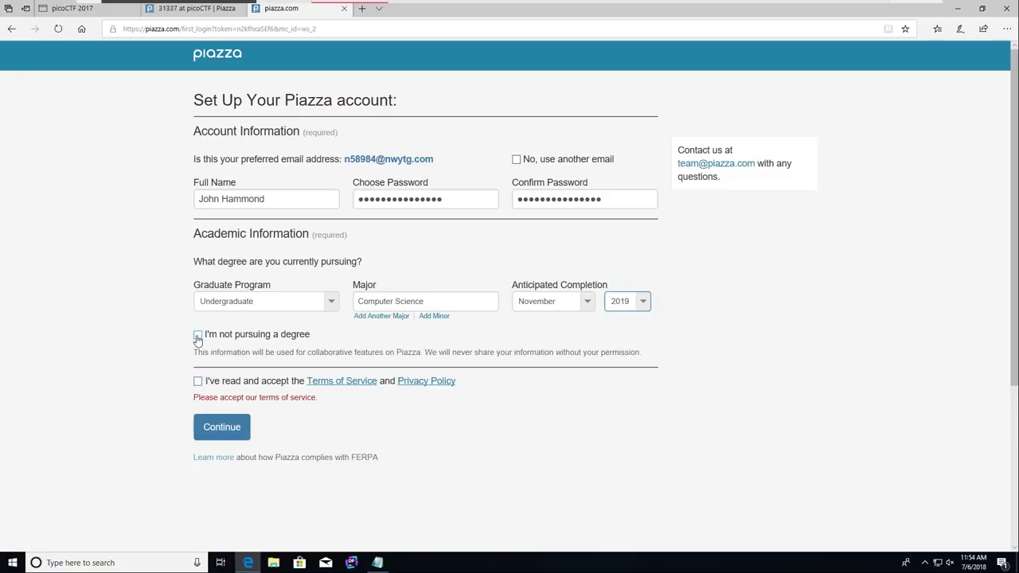
# Step: Accept the terms and privacy policy and continue past the community features step
pyautogui.click(198, 381)
pyautogui.click(215, 412)
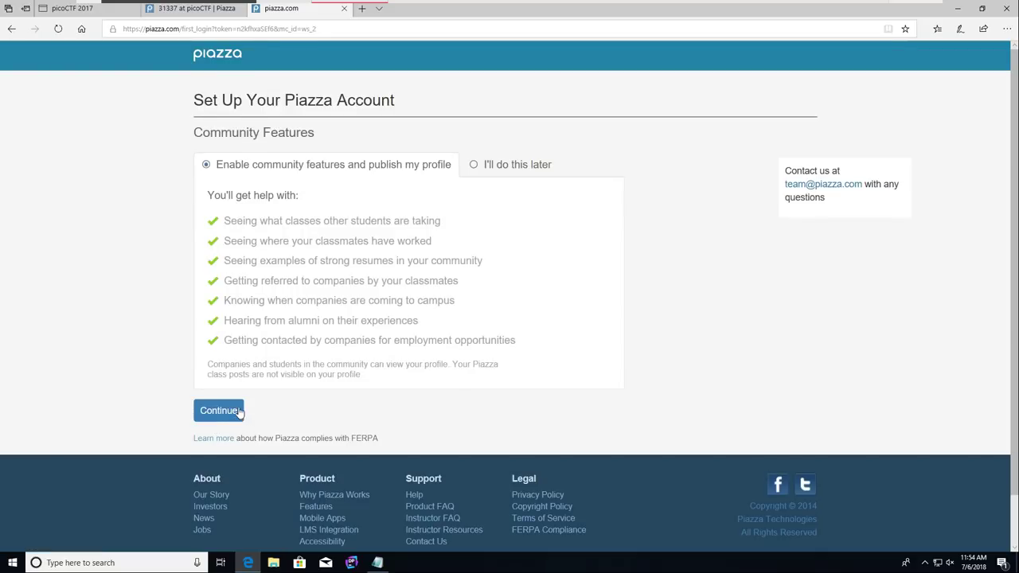
pyautogui.click(238, 410)
pyautogui.scroll(-10, 510, 279)
pyautogui.moveTo(699, 228); pyautogui.dragTo(824, 4)
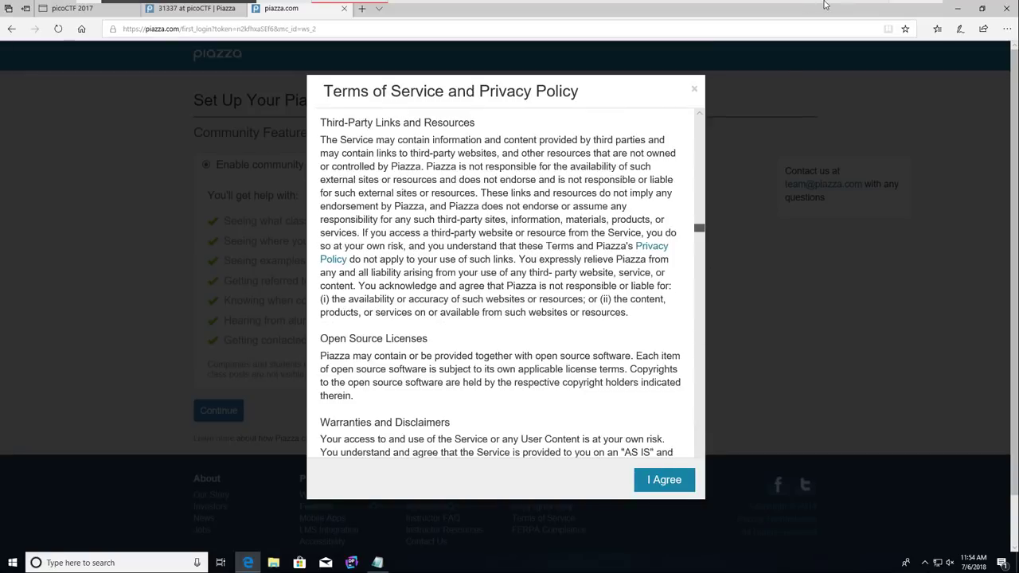
# Step: Agree to the Terms of Service, dismiss the tutorial, and scroll the 31337 post list
pyautogui.click(658, 491)
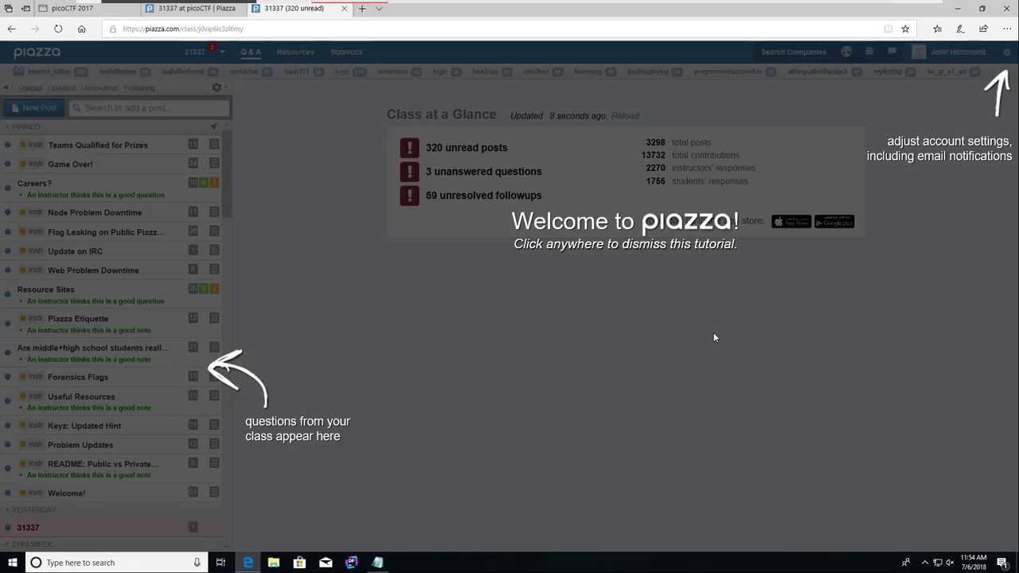
pyautogui.click(451, 346)
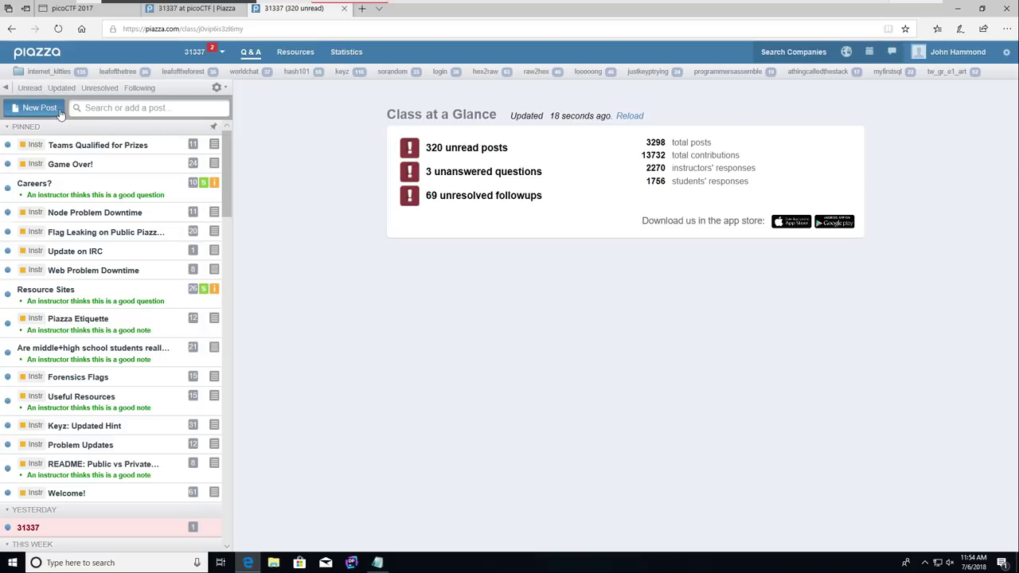
pyautogui.scroll(-10, 123, 259)
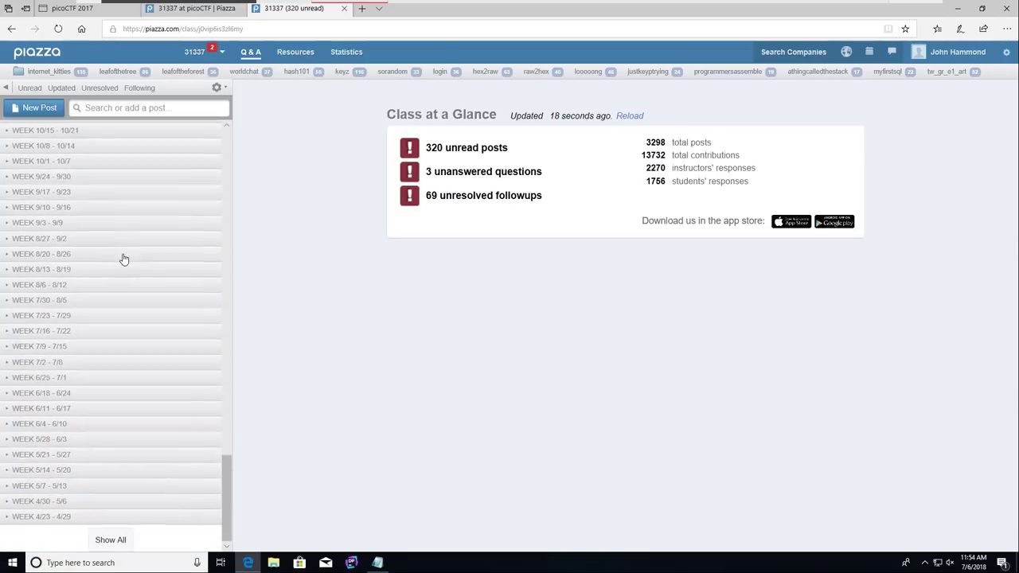
pyautogui.scroll(3, 123, 340)
pyautogui.scroll(-8, 124, 344)
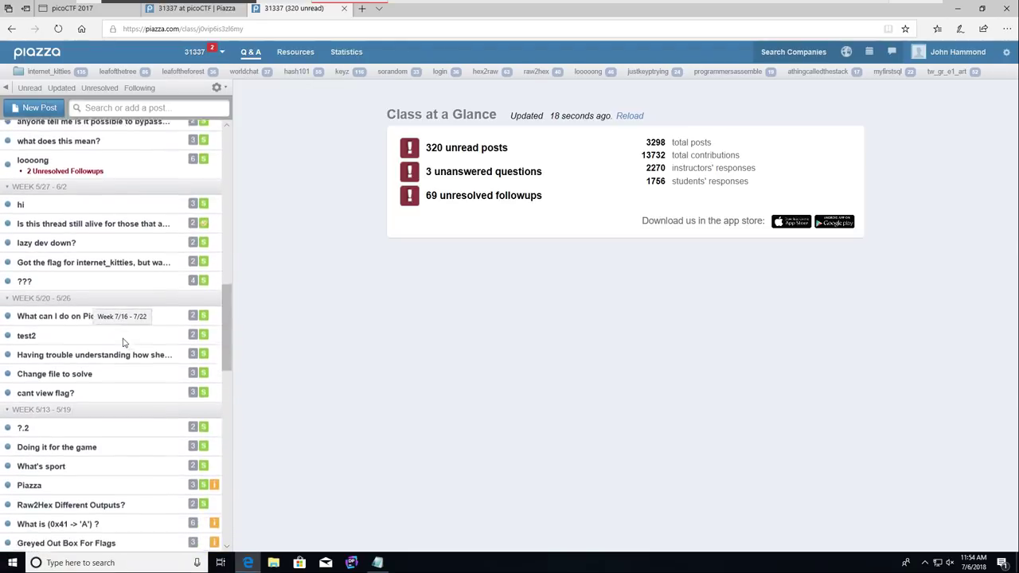
pyautogui.scroll(1, 123, 343)
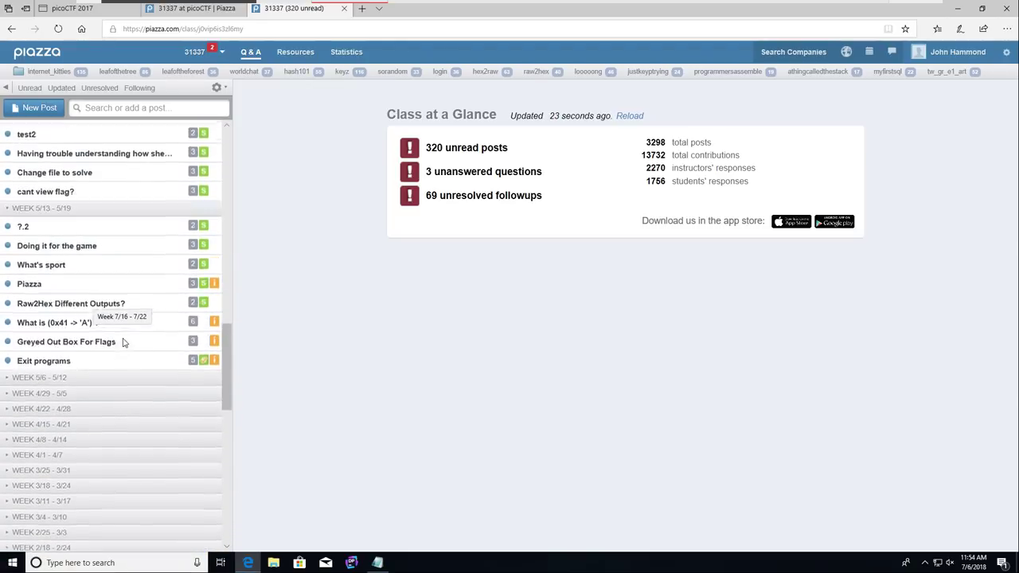
# Step: Open the 'Piazza' question and read the answers giving the flag and pinned-posts hint
pyautogui.click(46, 284)
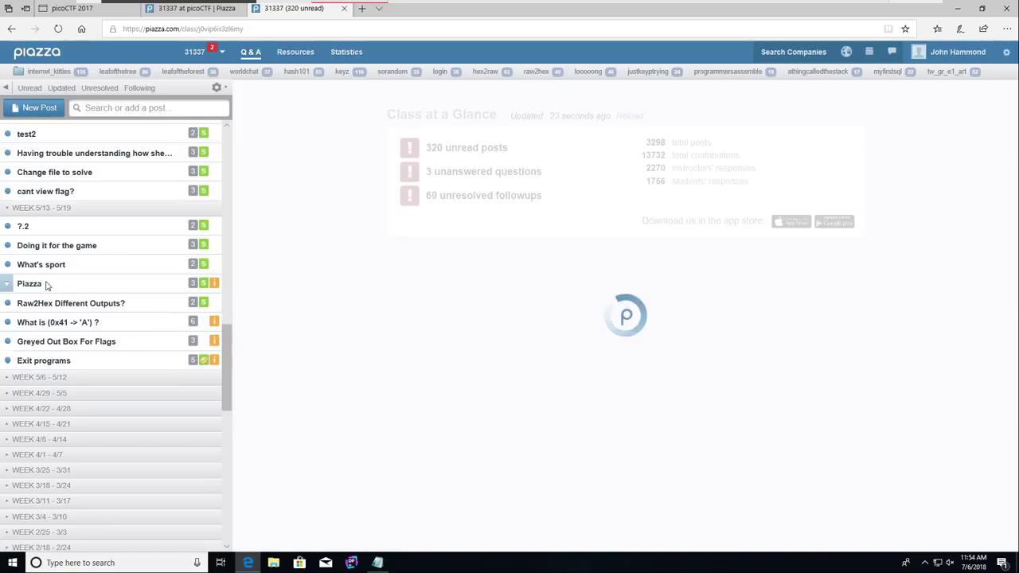
pyautogui.click(439, 169)
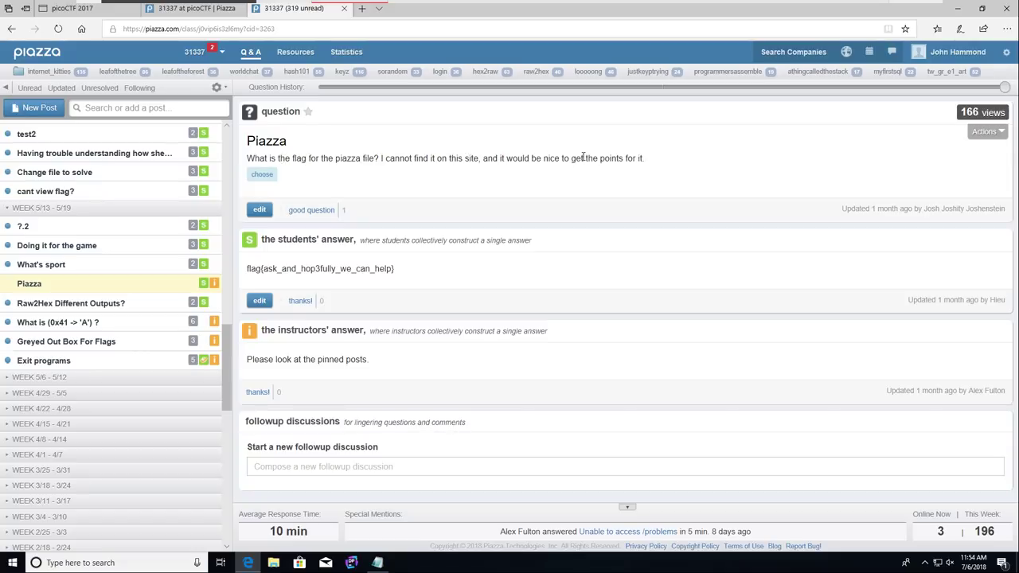
pyautogui.moveTo(247, 273); pyautogui.dragTo(401, 270)
pyautogui.click(401, 270)
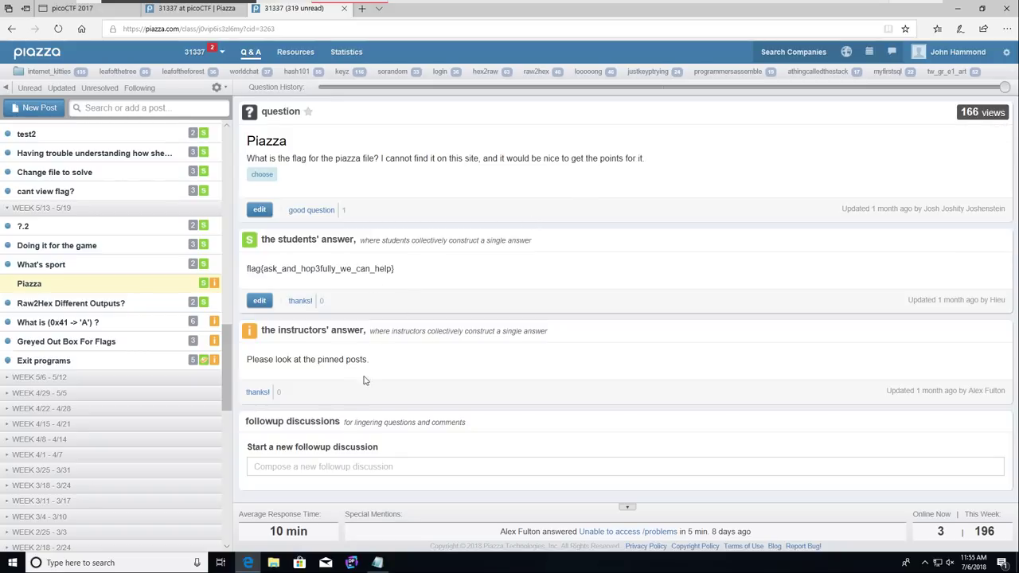
pyautogui.moveTo(383, 367); pyautogui.dragTo(291, 368)
pyautogui.click(291, 368)
pyautogui.click(221, 56)
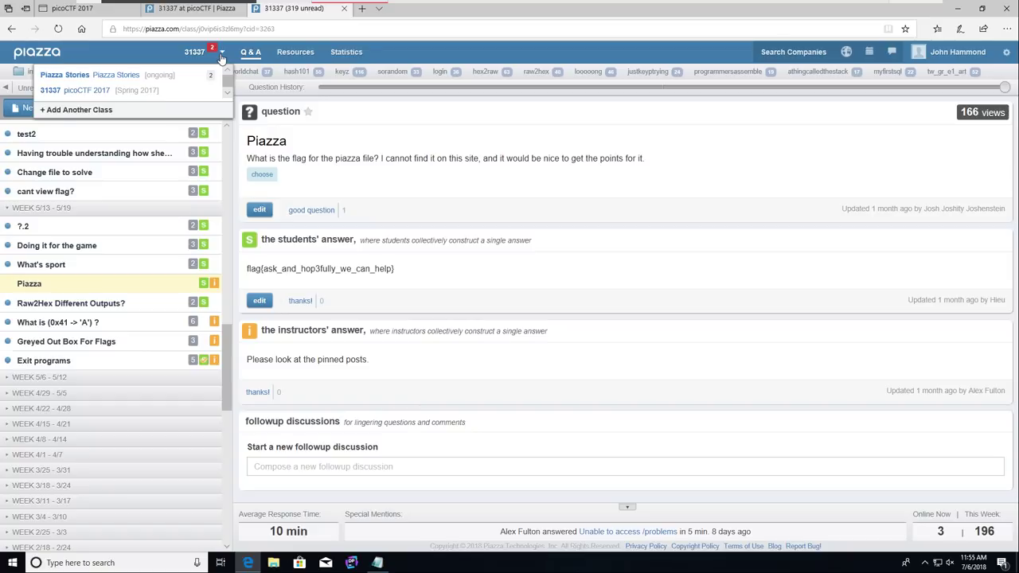
pyautogui.click(221, 58)
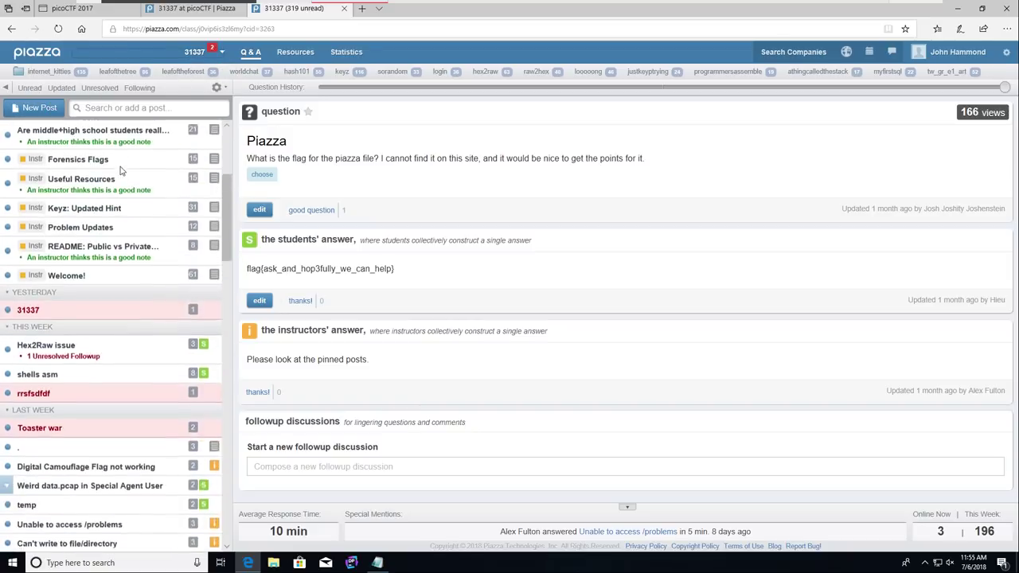
pyautogui.scroll(3, 121, 170)
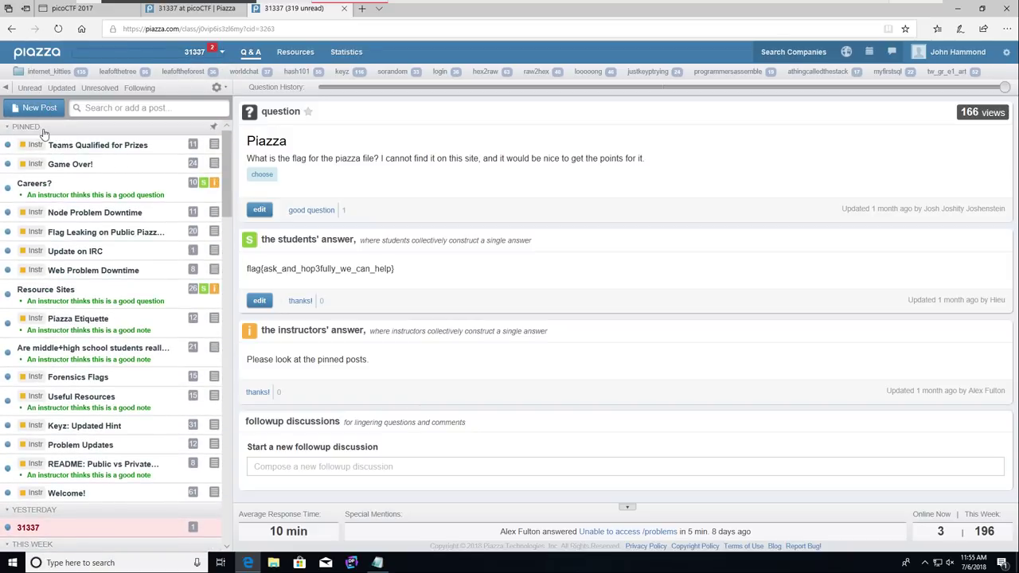
pyautogui.click(95, 495)
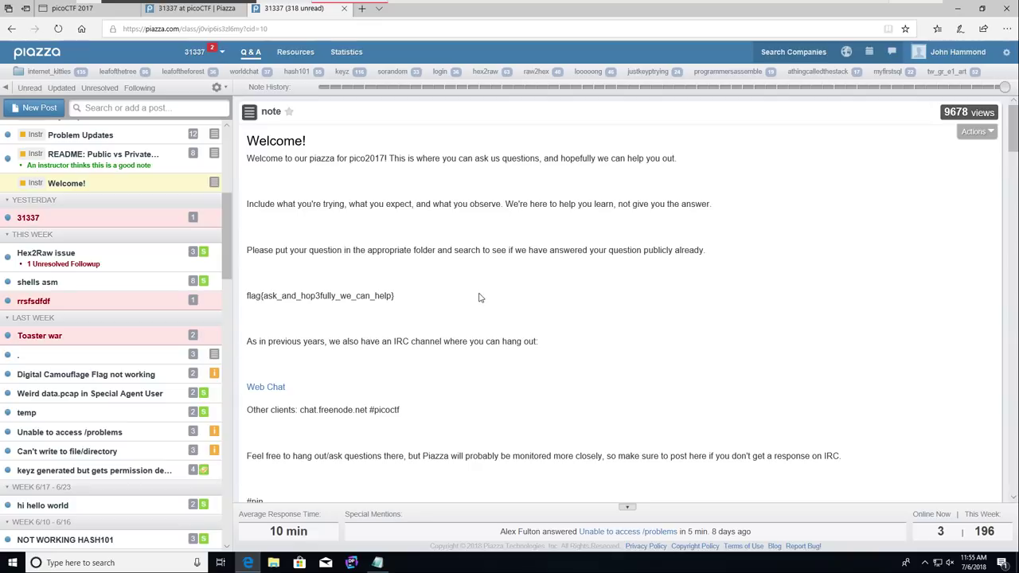
pyautogui.moveTo(396, 297); pyautogui.dragTo(250, 299)
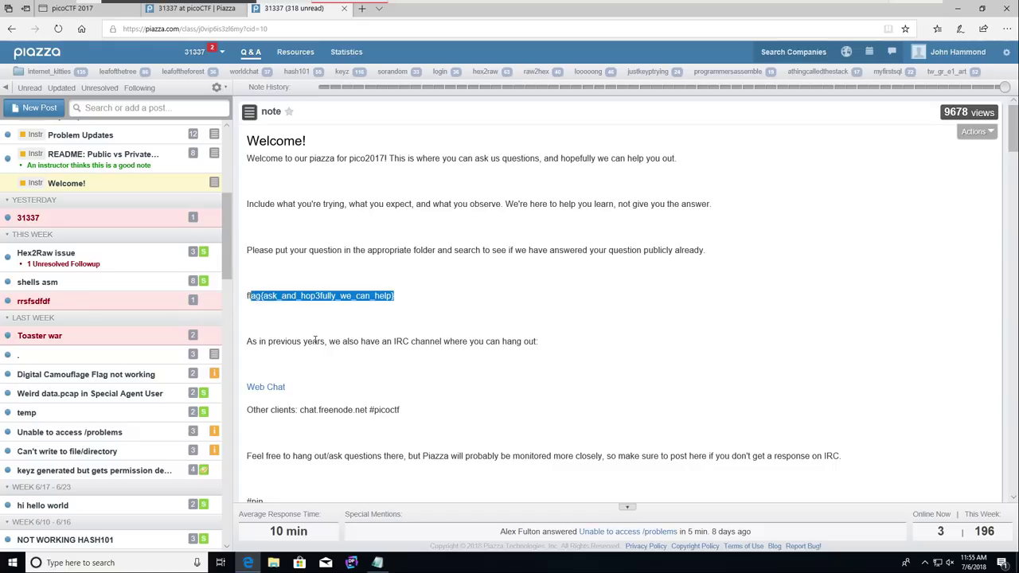
pyautogui.click(315, 340)
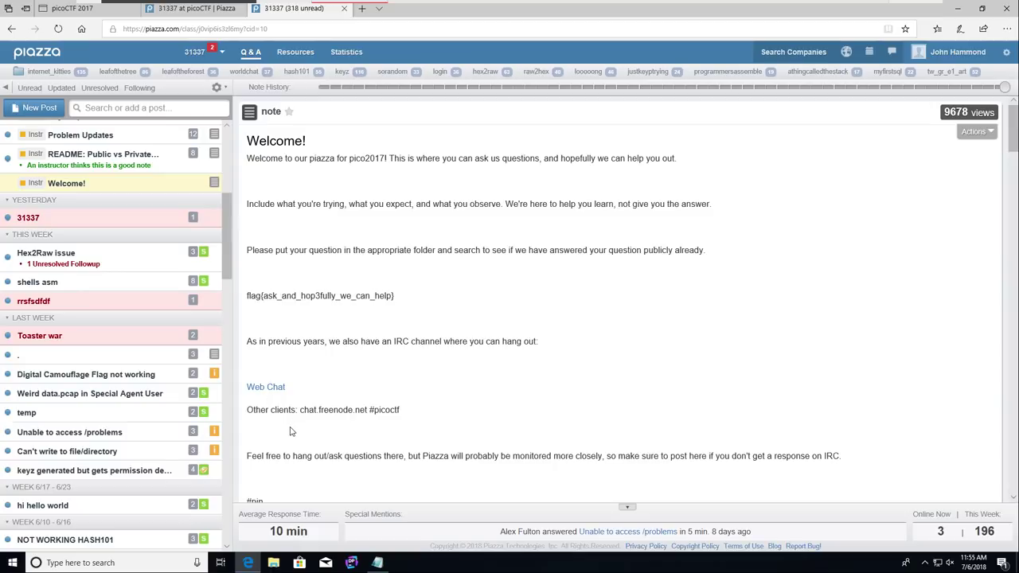
pyautogui.moveTo(421, 301); pyautogui.dragTo(248, 296)
pyautogui.hotkey('ctrl', 'c')
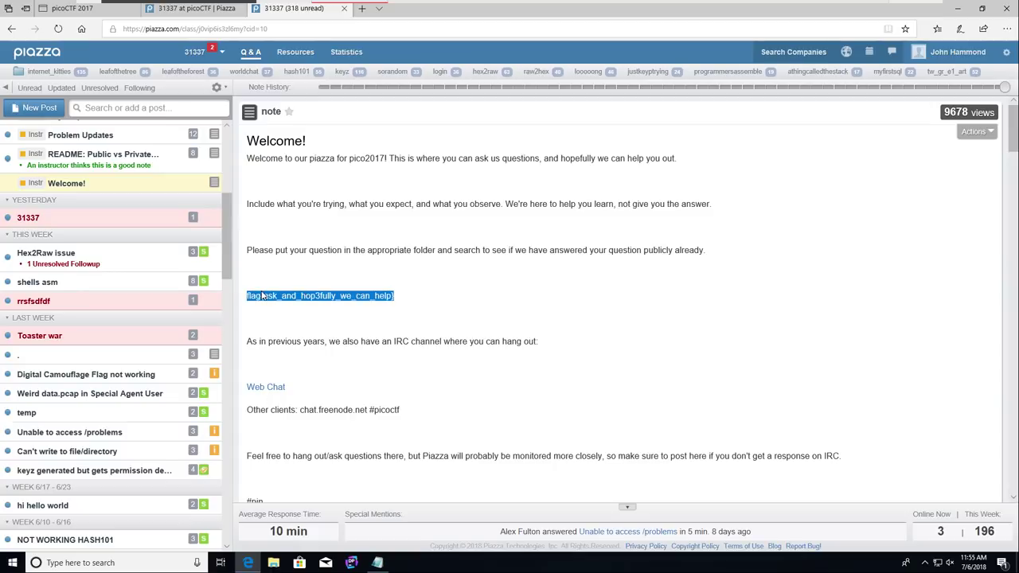
pyautogui.click(75, 8)
# Step: Paste and submit the copied flag for the Piazza challenge, then return to Piazza
pyautogui.click(628, 516)
pyautogui.hotkey('ctrl', 'v')
pyautogui.click(972, 516)
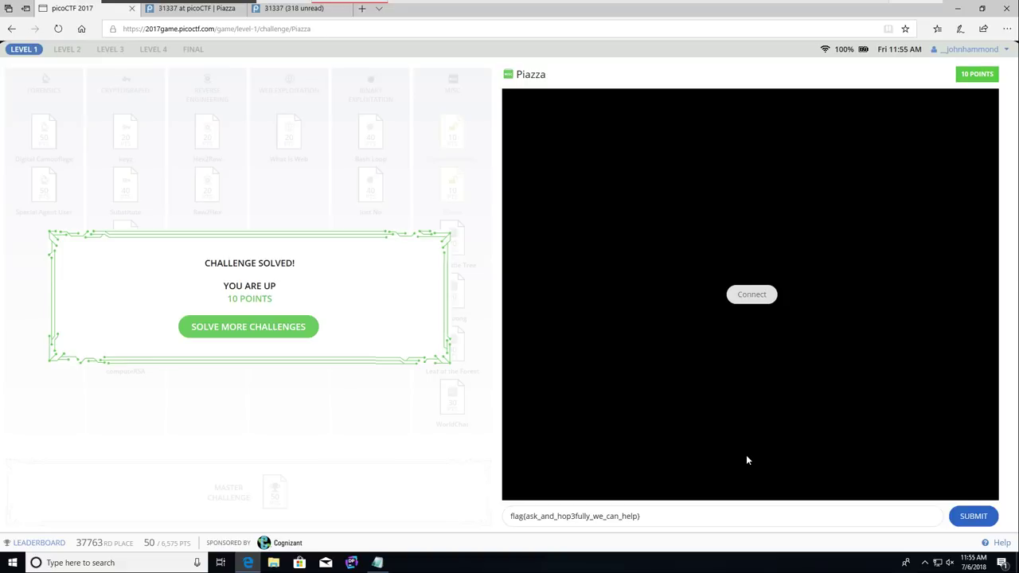
pyautogui.hotkey('ctrl', 'Tab')
pyautogui.hotkey('ctrl', 'Tab')
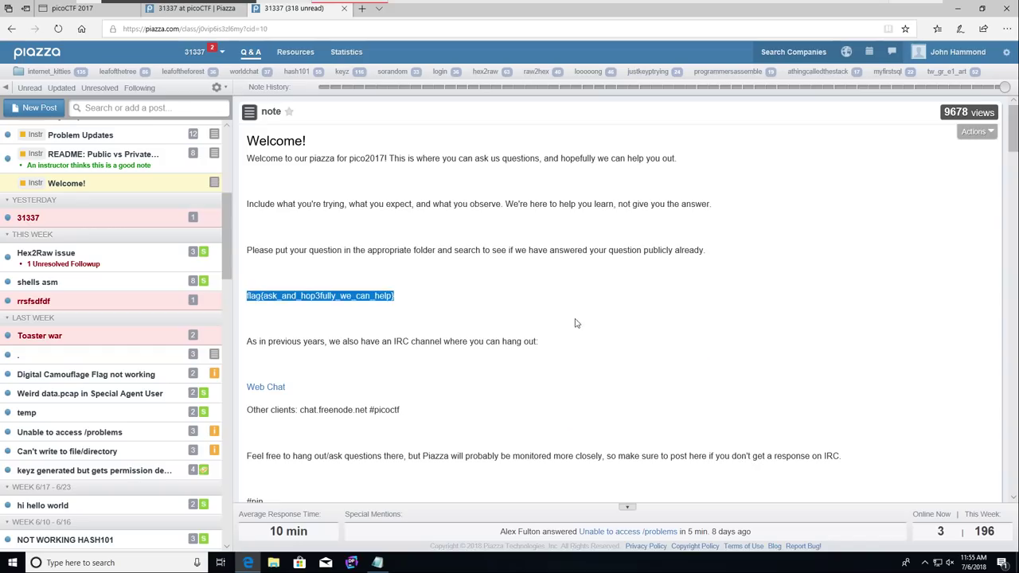
# Step: Search the web for 'irc' and open the Wikipedia Internet Relay Chat article
pyautogui.click(576, 323)
pyautogui.hotkey('ctrl', 't')
pyautogui.write('irc')
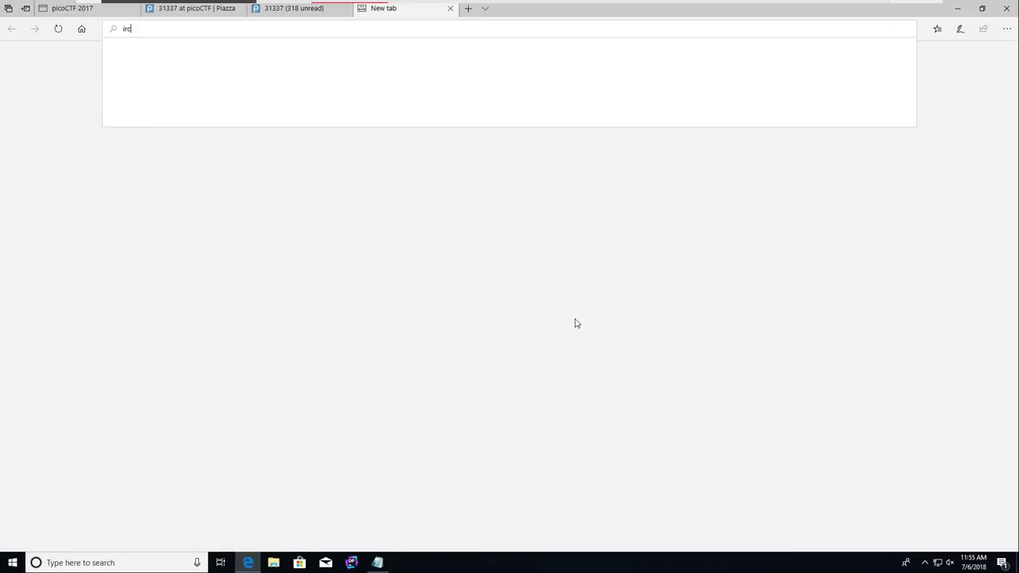
pyautogui.press('Return')
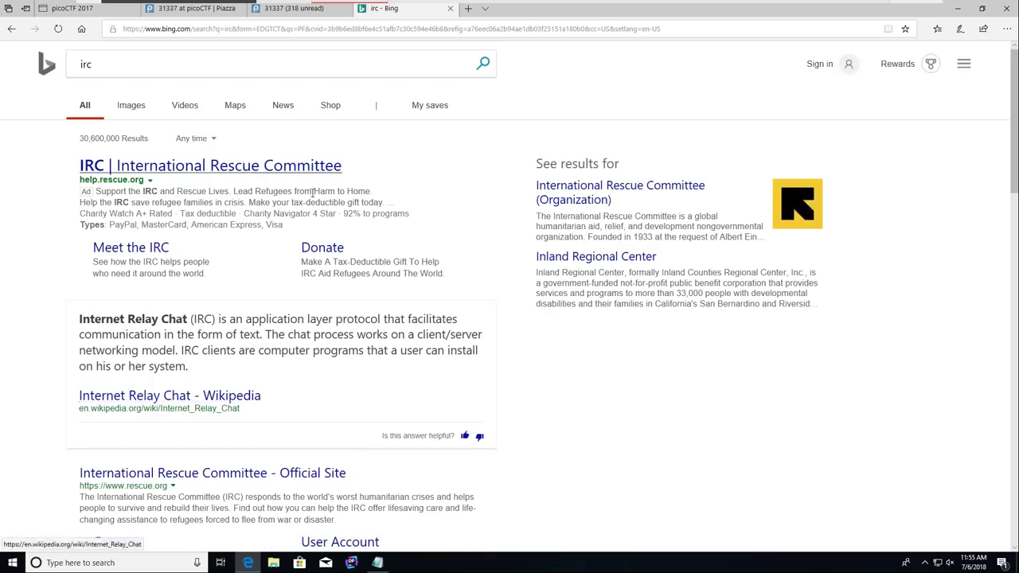
pyautogui.click(197, 396)
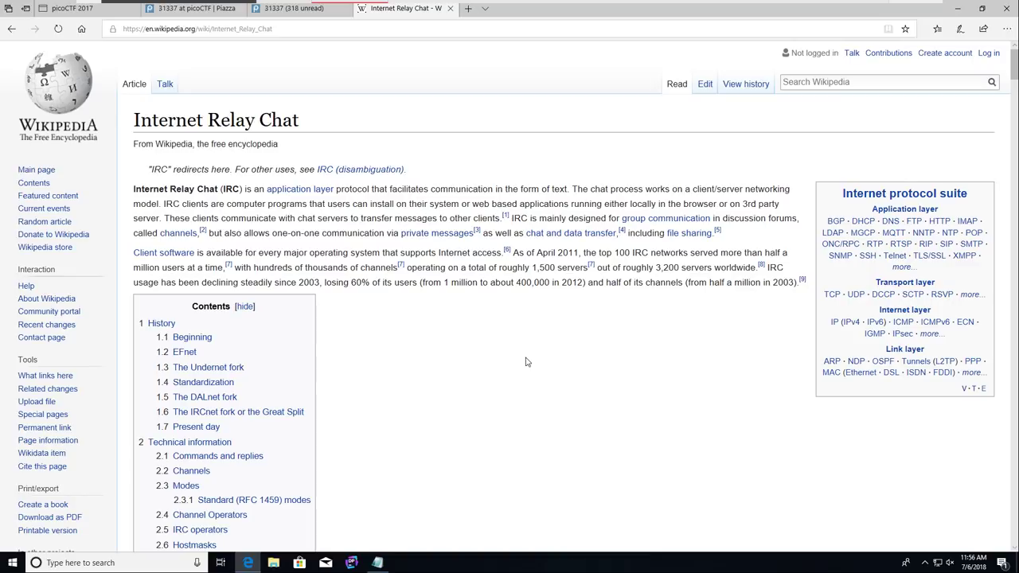
pyautogui.scroll(-2, 526, 362)
pyautogui.scroll(2, 526, 362)
# Step: Open the web chat from Piazza's Welcome note and enter an IRC nickname
pyautogui.hotkey('ctrl', 'shift', 'Tab')
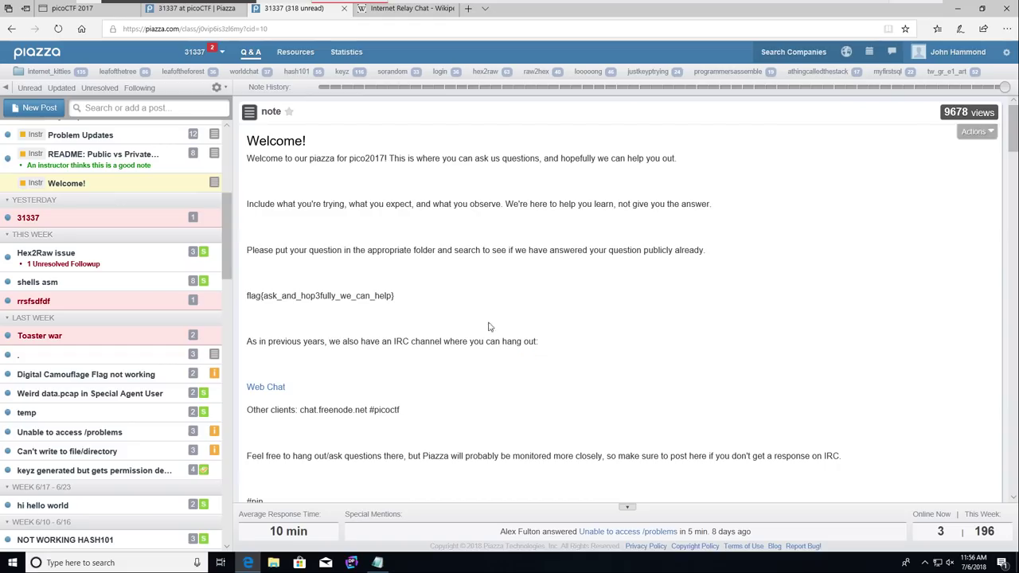
pyautogui.click(262, 387)
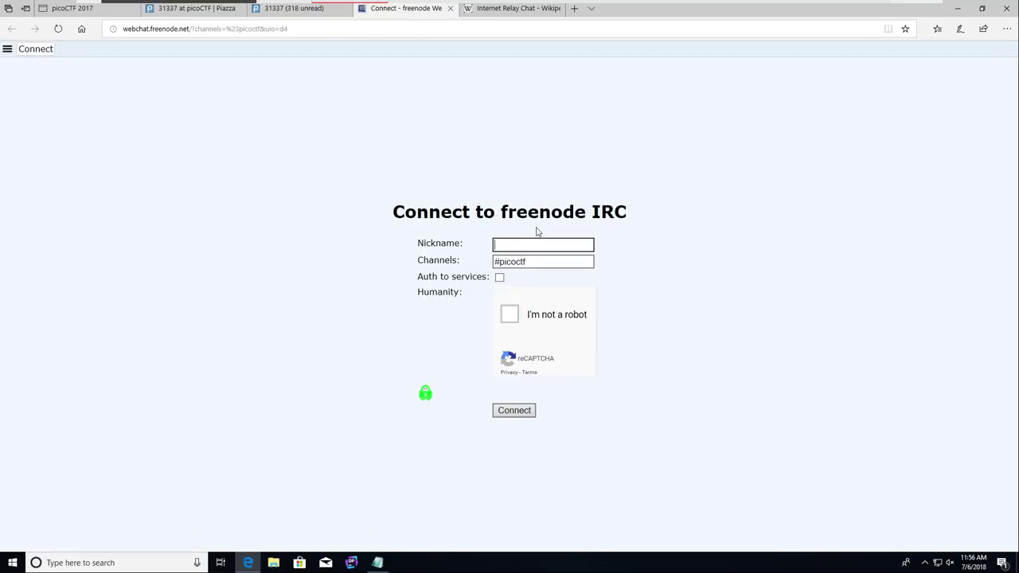
pyautogui.write('__johnhammond')
# Step: Pass the street-sign captcha check and connect to freenode's #picoctf channel
pyautogui.click(509, 314)
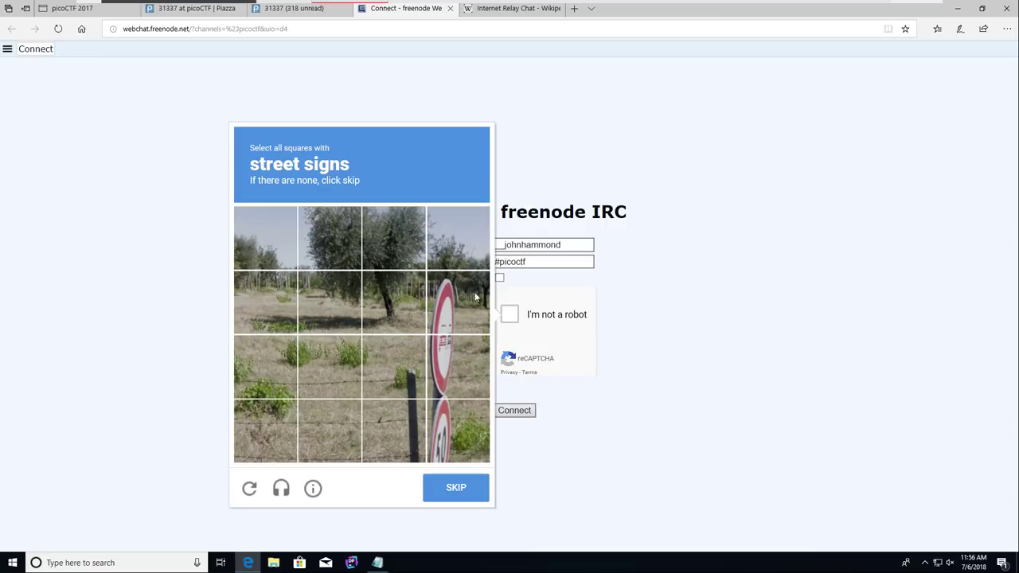
pyautogui.click(460, 293)
pyautogui.click(461, 362)
pyautogui.click(464, 416)
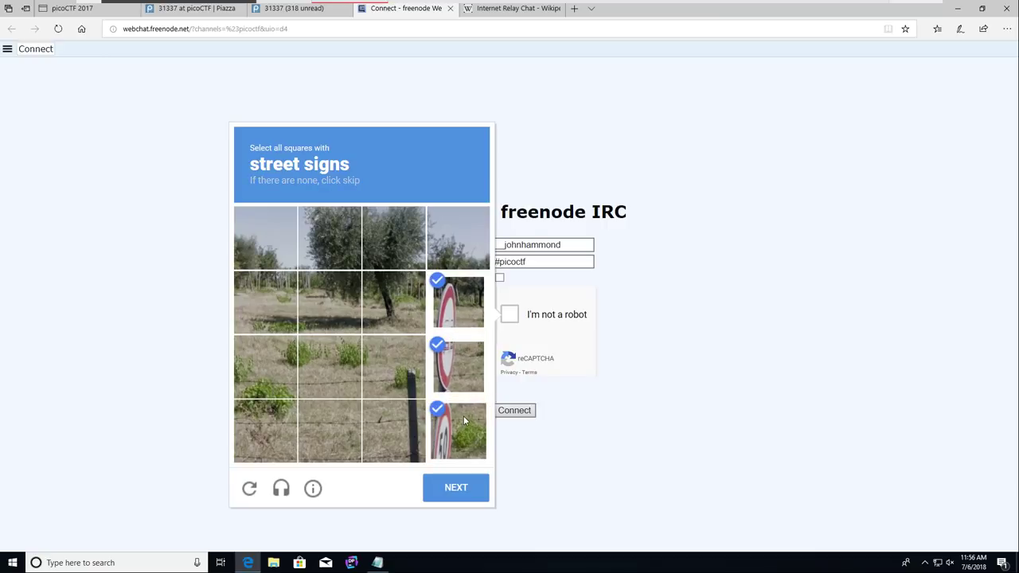
pyautogui.click(464, 491)
pyautogui.click(382, 323)
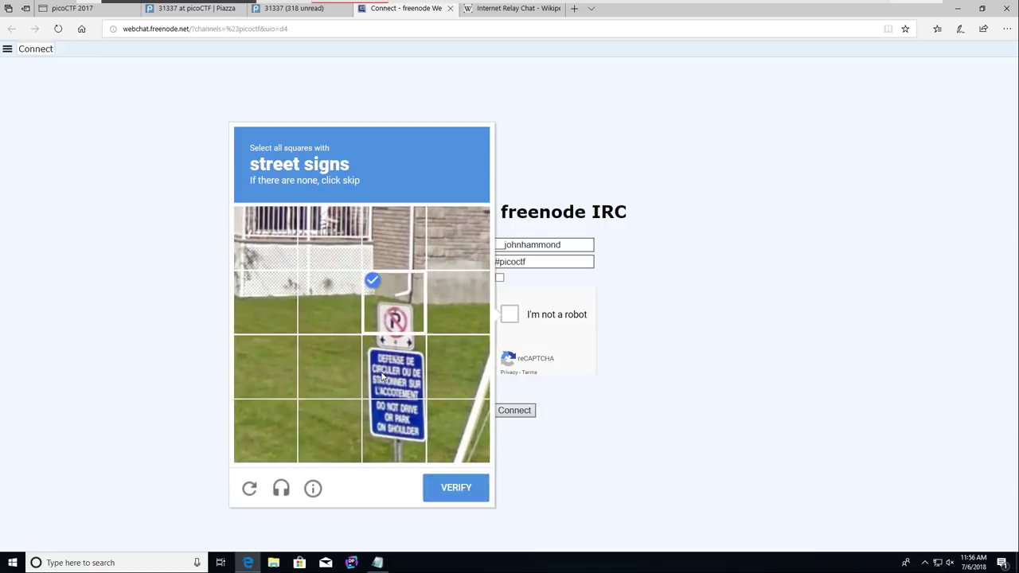
pyautogui.click(393, 368)
pyautogui.click(393, 430)
pyautogui.click(457, 489)
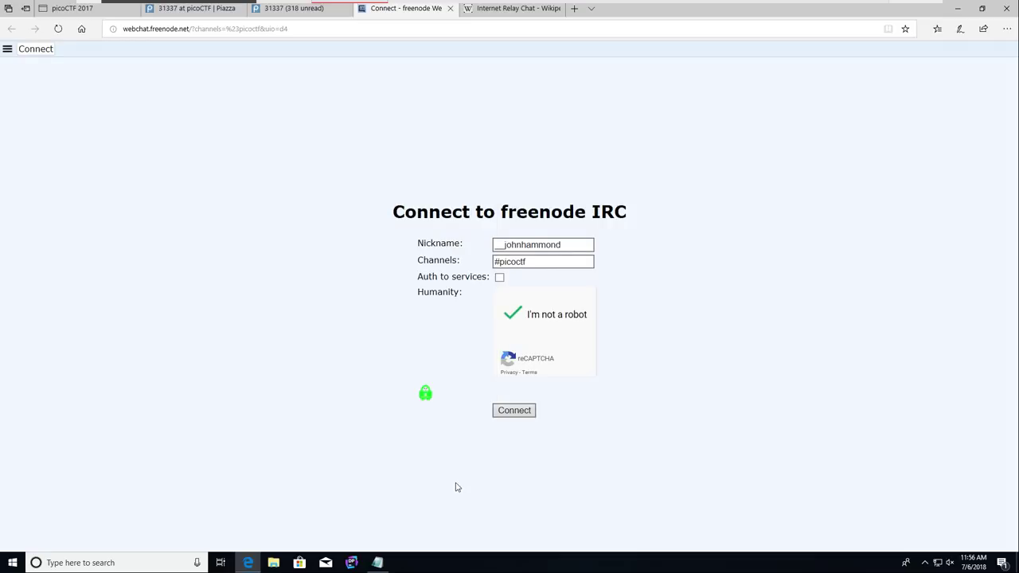
pyautogui.click(510, 412)
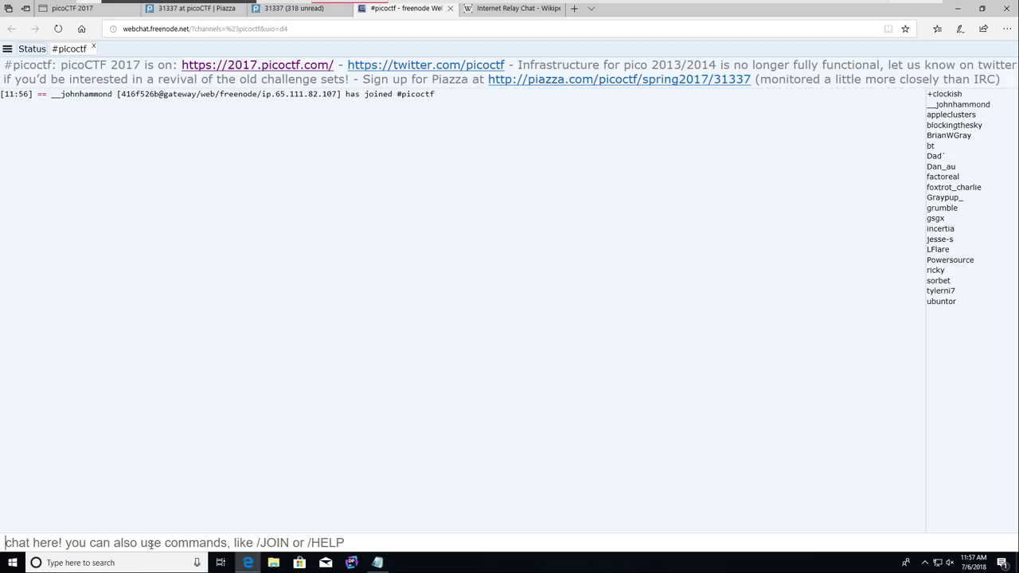
# Step: Post 'hello!' in #picoctf, then close the webchat tab
pyautogui.write('hello!')
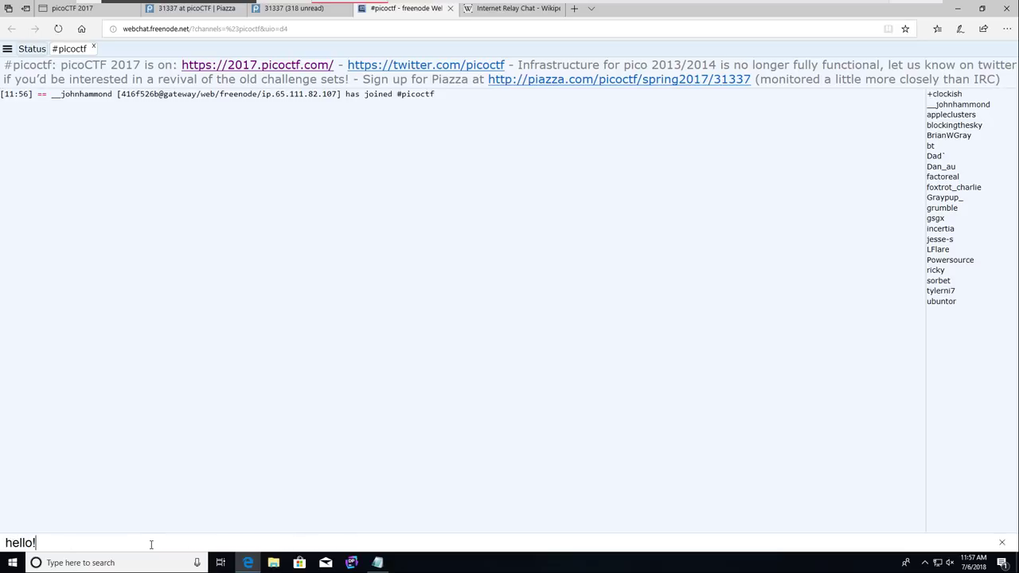
pyautogui.press('Return')
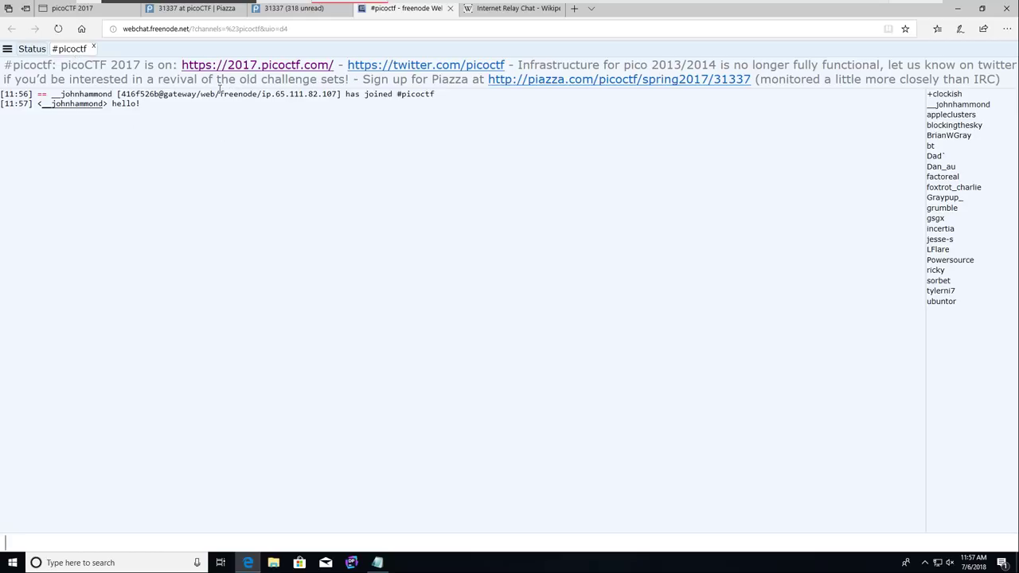
pyautogui.moveTo(220, 90); pyautogui.dragTo(259, 93)
pyautogui.click(268, 187)
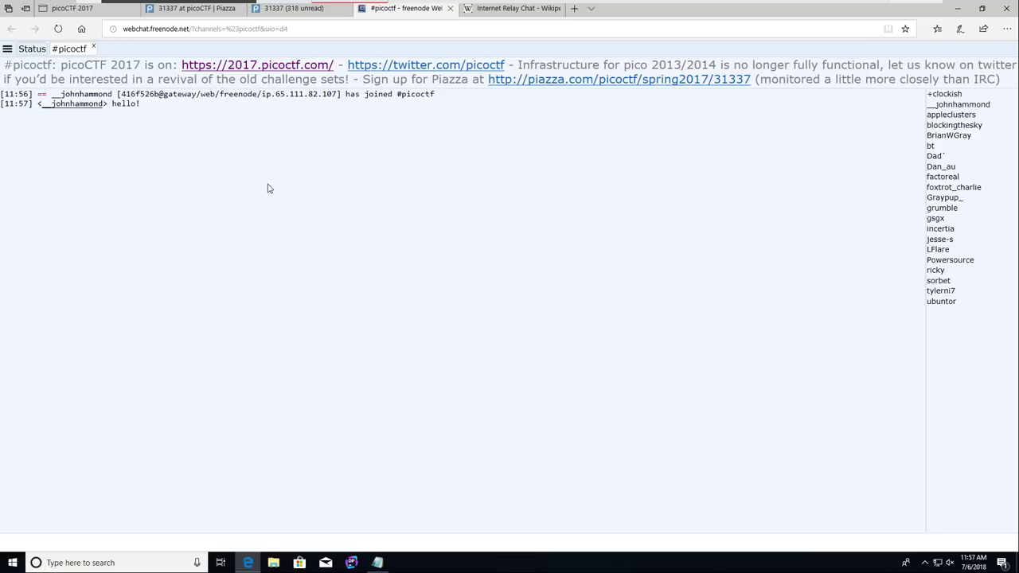
pyautogui.click(451, 8)
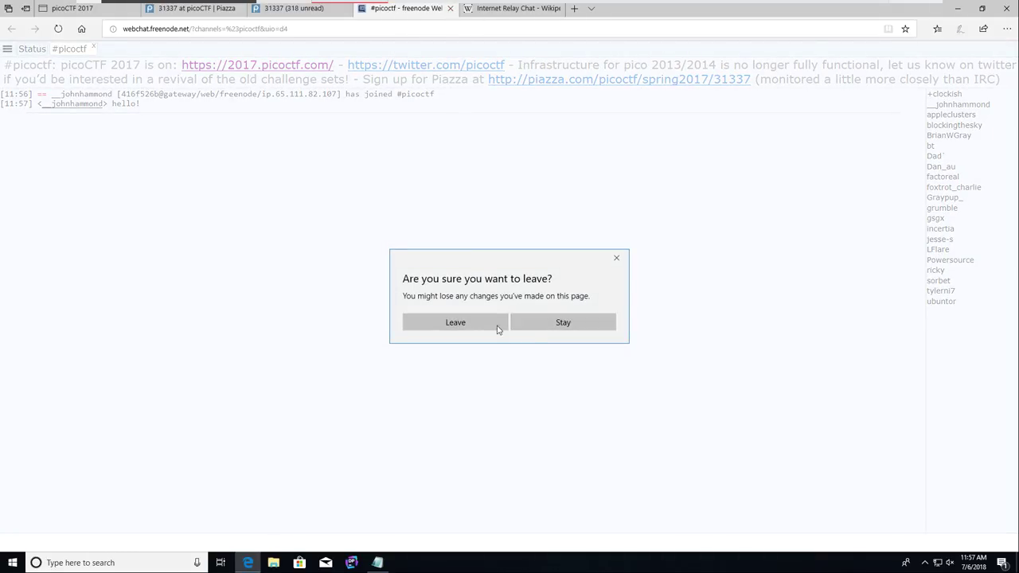
# Step: Confirm leaving the webchat, close the extra tabs, and dismiss the Challenge Solved message
pyautogui.click(472, 326)
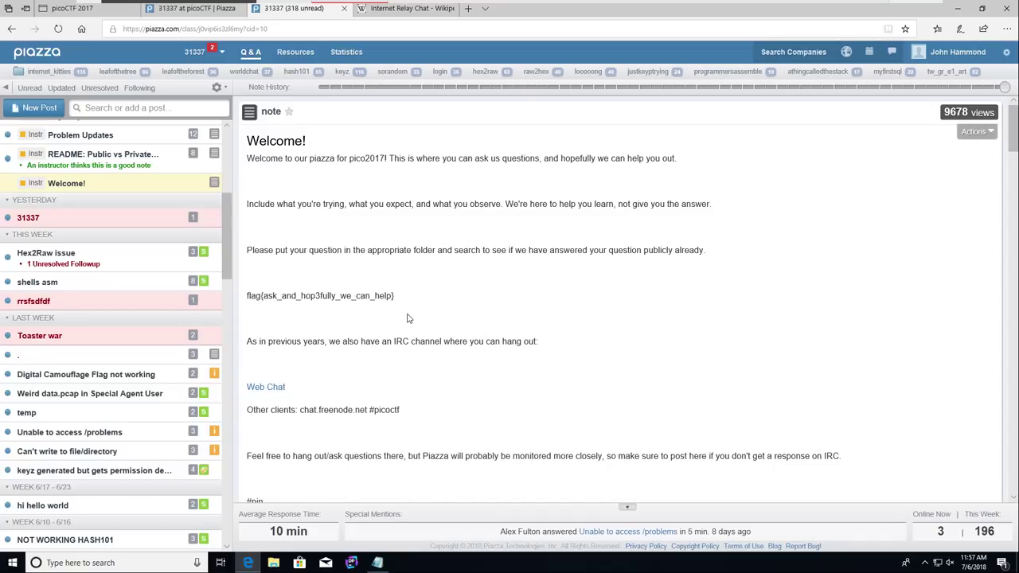
pyautogui.hotkey('ctrl', 'w')
pyautogui.hotkey('ctrl', 'w')
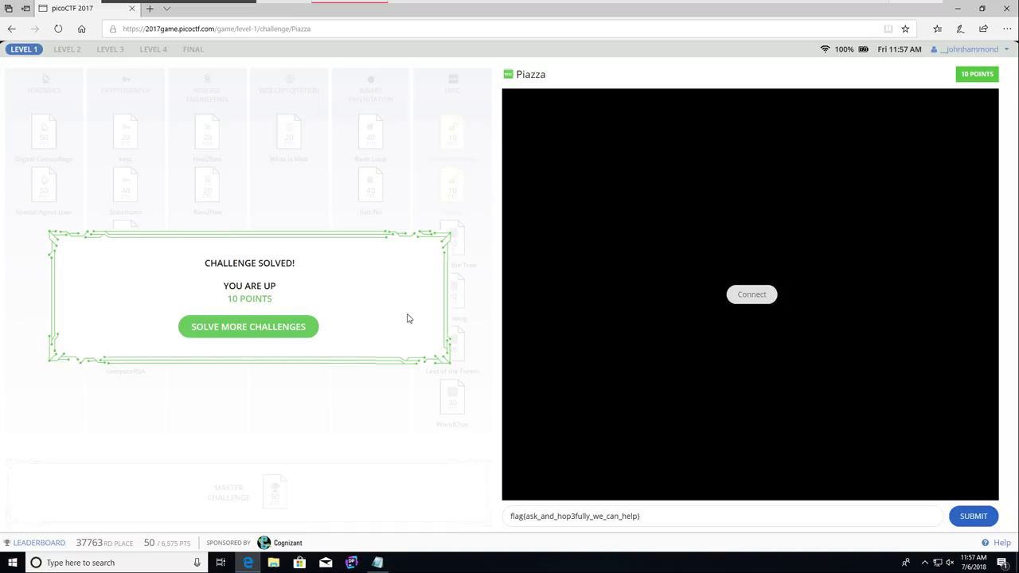
pyautogui.click(324, 218)
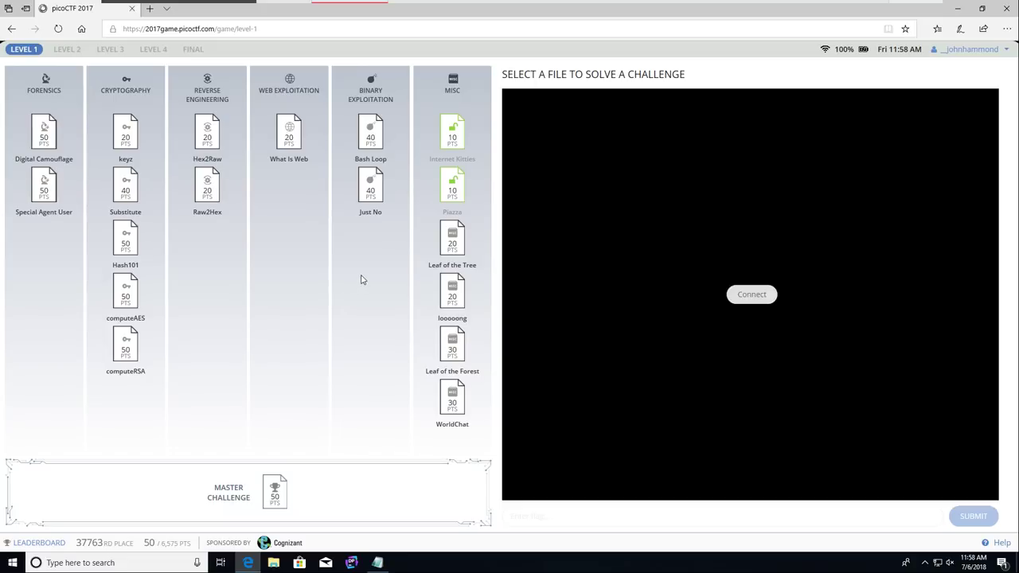
# Step: Minimize the browser and widen the Notepad supporters window to the screen edge
pyautogui.click(954, 8)
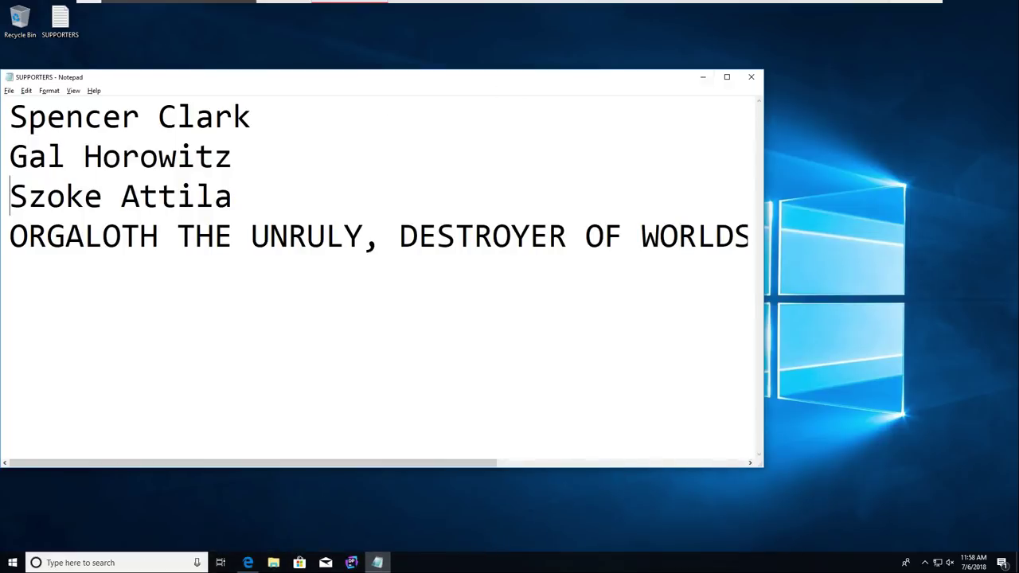
pyautogui.moveTo(763, 127); pyautogui.dragTo(1015, 100)
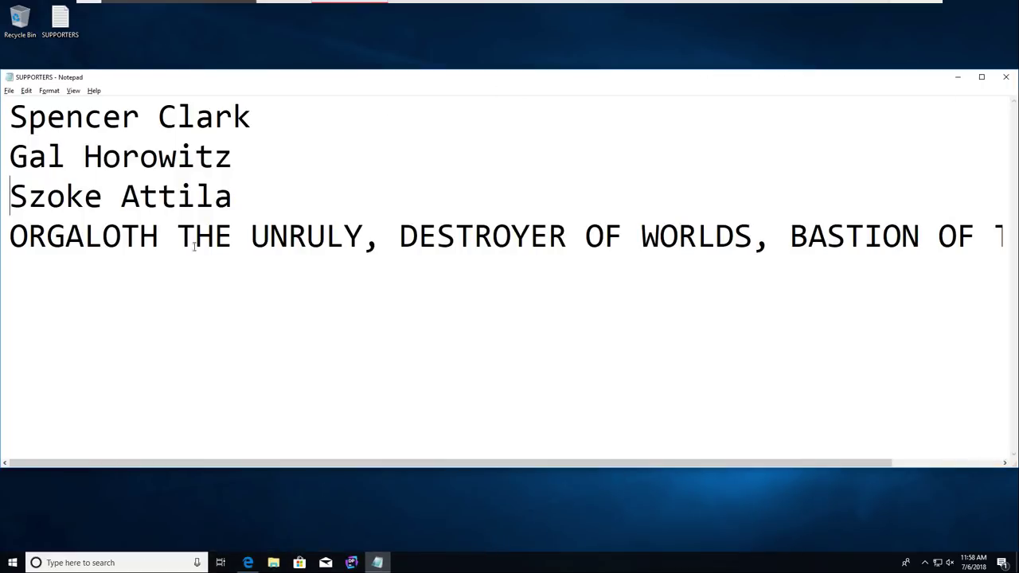
pyautogui.moveTo(289, 120); pyautogui.dragTo(177, 159)
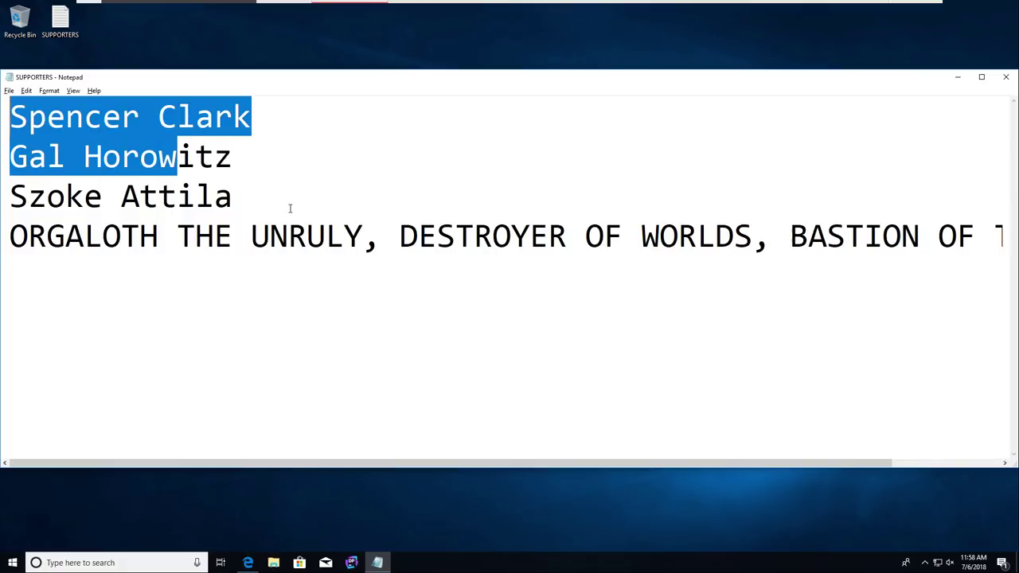
pyautogui.moveTo(9, 196); pyautogui.dragTo(137, 196)
pyautogui.moveTo(47, 236); pyautogui.dragTo(1015, 292)
pyautogui.moveTo(961, 316); pyautogui.dragTo(908, 325)
pyautogui.click(907, 325)
# Step: Add a new empty line below the fourth supporter's name
pyautogui.hotkey('ctrl', 'Home')
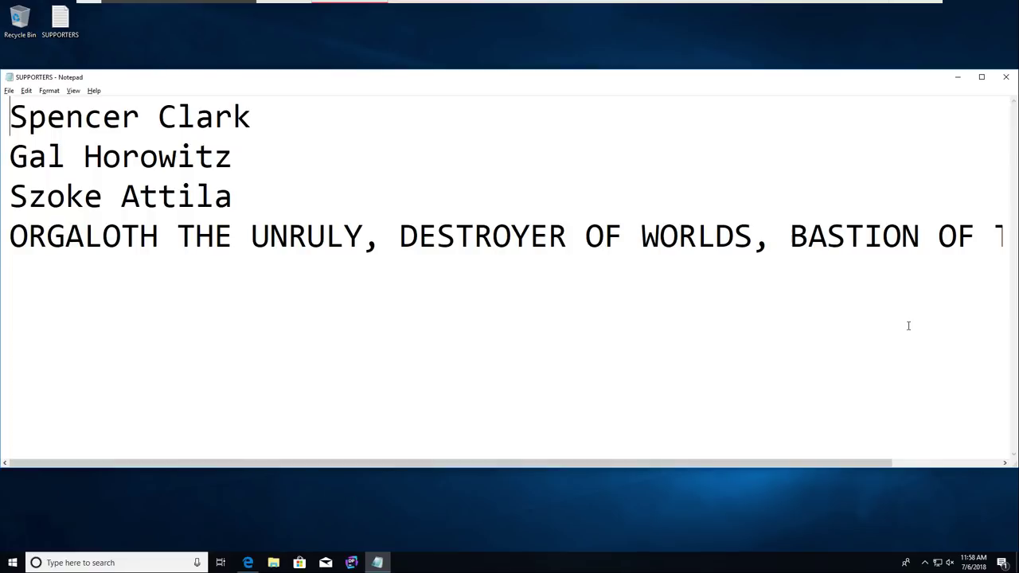
pyautogui.hotkey('shift', 'Down')
pyautogui.hotkey('shift', 'Down')
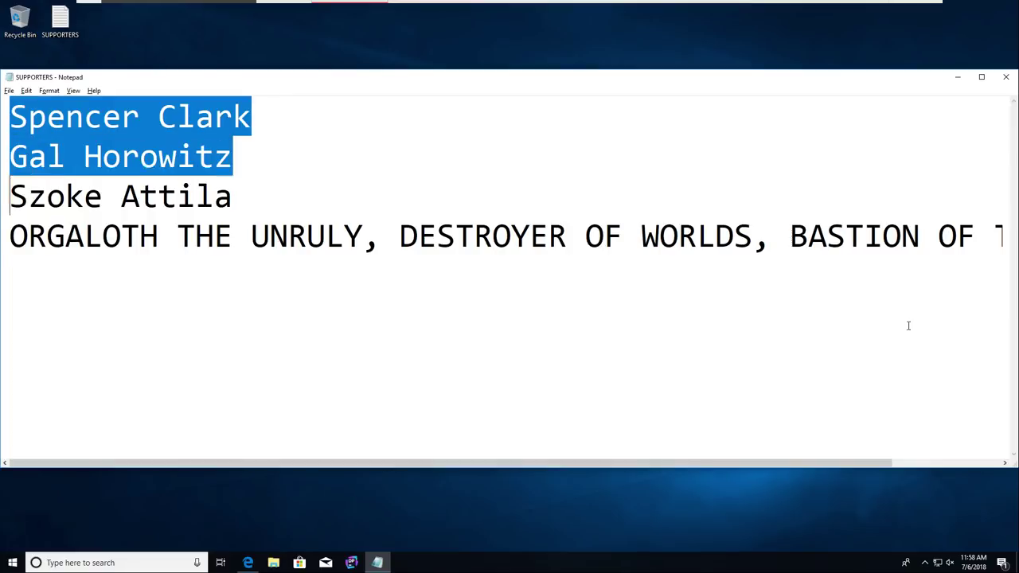
pyautogui.hotkey('shift', 'Down')
pyautogui.press('End')
pyautogui.hotkey('ctrl', 'Home')
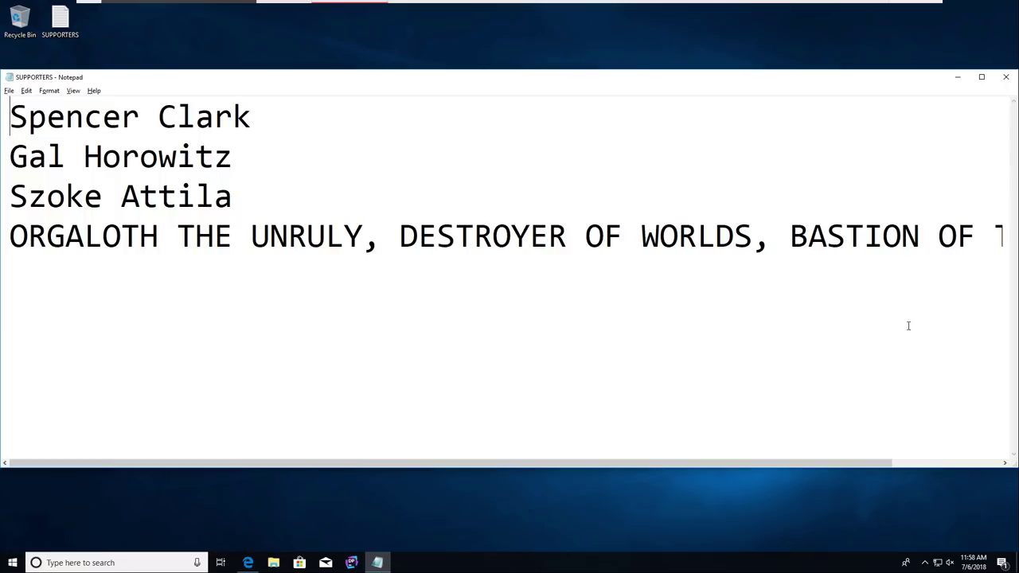
pyautogui.press('Down')
pyautogui.press('Down')
pyautogui.press('Down')
pyautogui.press('End')
pyautogui.press('Return')
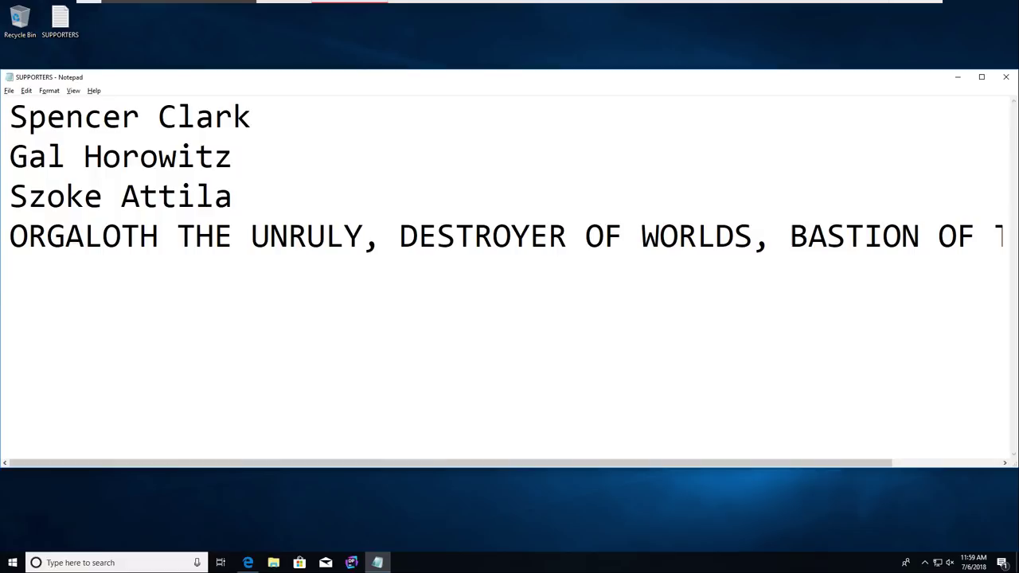